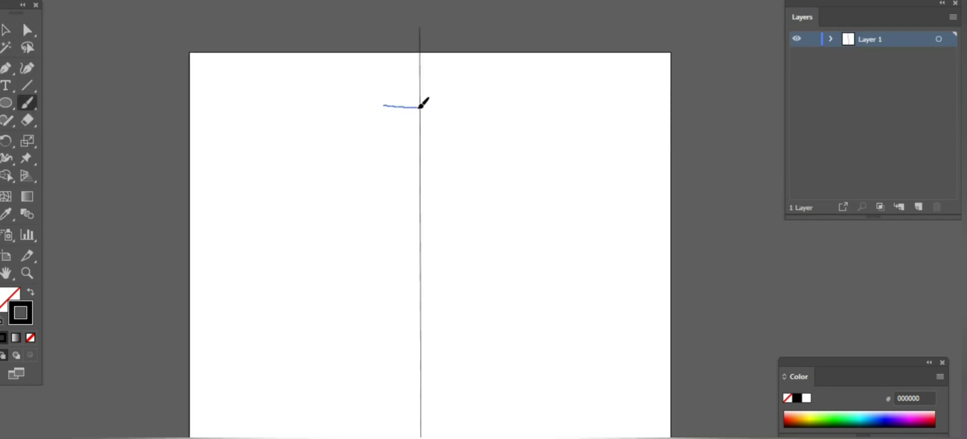
- Undo the trial freehand brush strokes on the page
left_click_drag(387, 105, 342, 397)
scroll(360, 268, "down", 3)
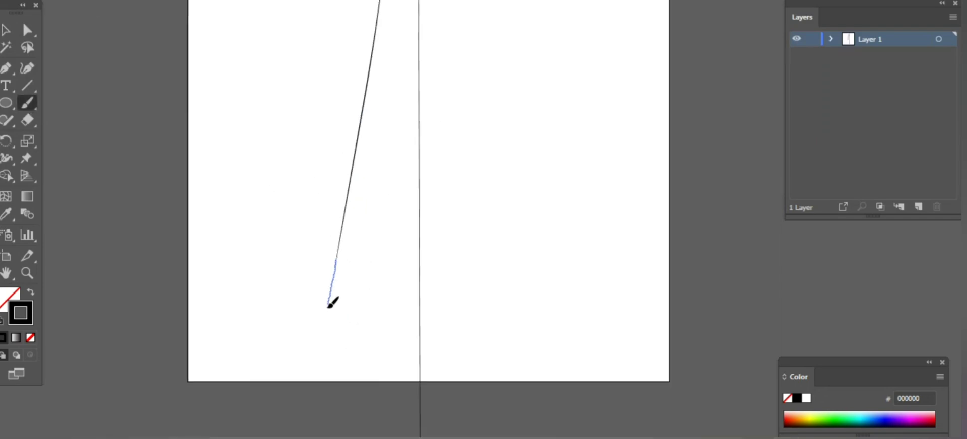
left_click_drag(396, 325, 399, 322)
key("ctrl+z")
key("ctrl+z")
key("ctrl+z")
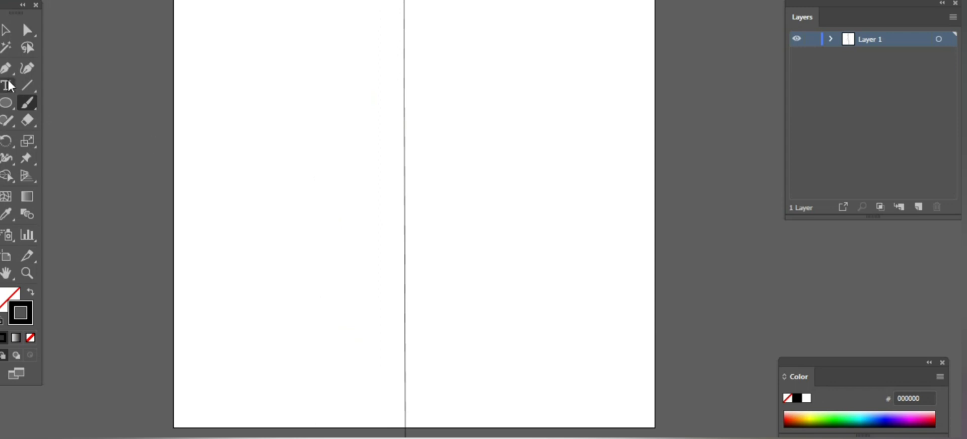
- Pen-draw the half outline's right side and a hem curving back to the centre line
key("p")
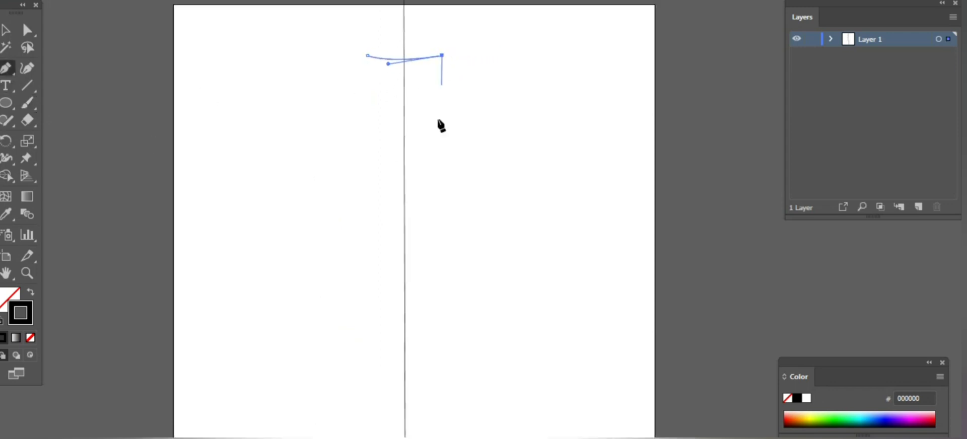
scroll(453, 252, "down", 3)
left_click(494, 371)
scroll(494, 371, "left", 2)
scroll(456, 235, "down", 1)
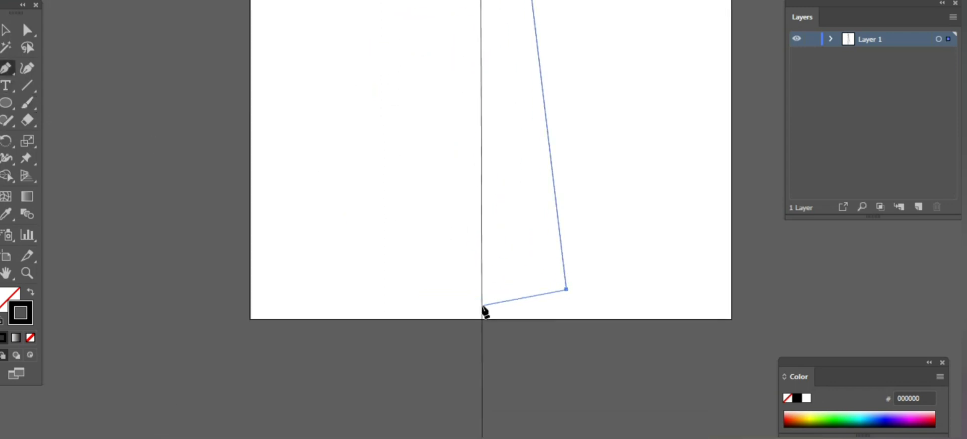
left_click_drag(482, 305, 398, 305)
scroll(397, 197, "up", 10)
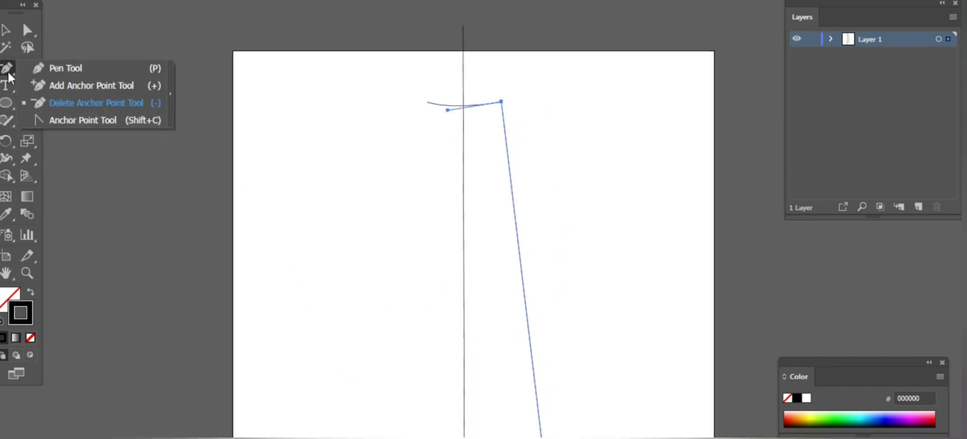
left_click_drag(7, 68, 64, 100)
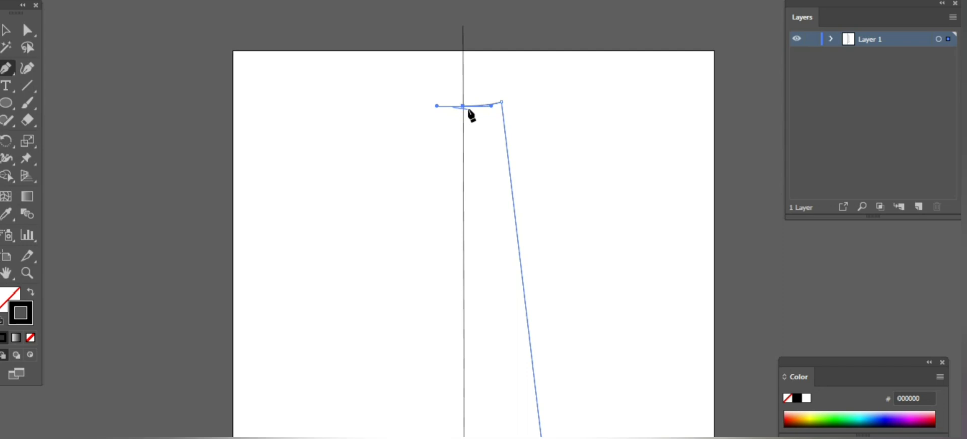
- Reflect a vertical copy of the half outline and move it left of the centre line
right_click(492, 153)
left_click(624, 252)
left_click(557, 234)
left_click_drag(476, 259, 485, 181)
left_click(7, 29)
right_click(519, 156)
left_click(655, 275)
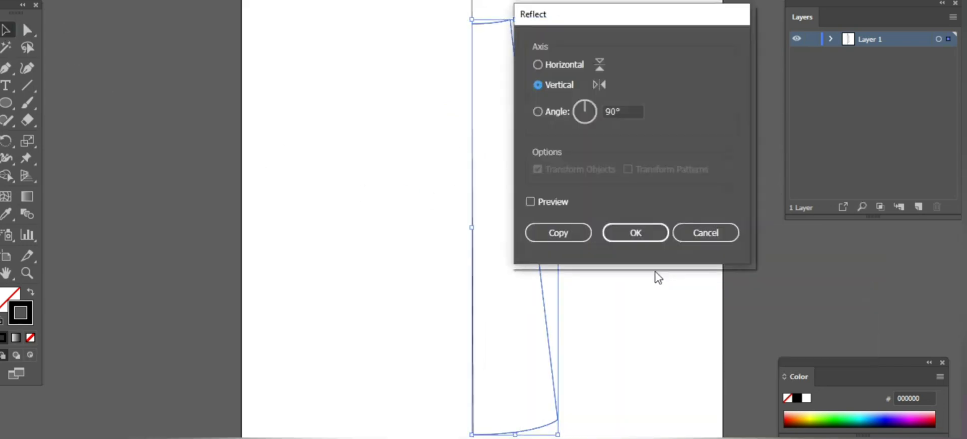
left_click(558, 233)
left_click_drag(492, 219, 410, 238)
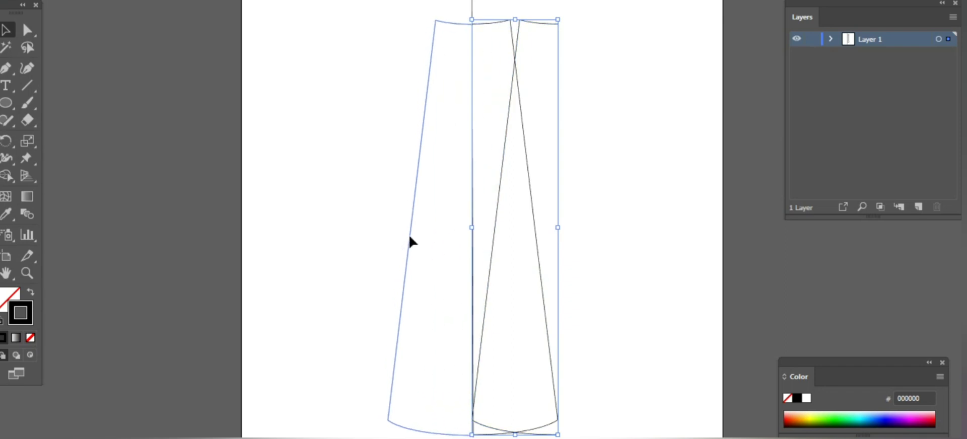
- Join the two halves at their overlapping hem and waist centre anchors
left_click(350, 287)
scroll(302, 251, "down", 5)
left_click(27, 30)
left_click_drag(486, 316, 384, 253)
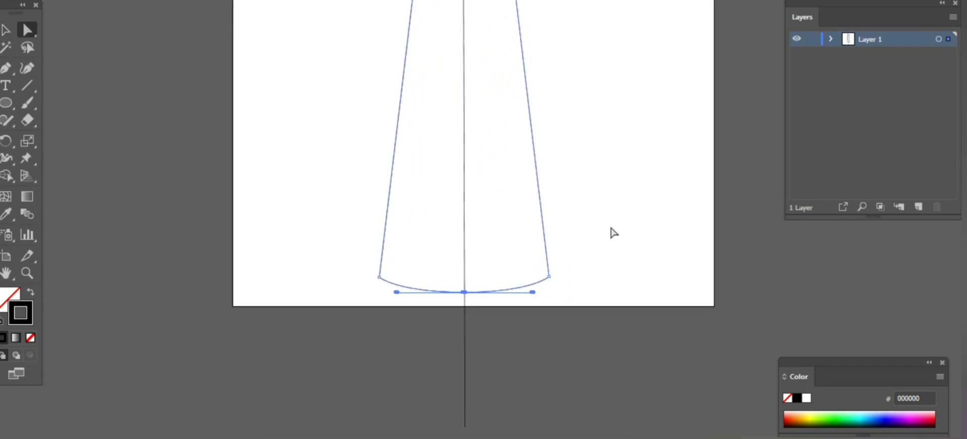
right_click(464, 294)
left_click(483, 127)
scroll(471, 93, "up", 5)
left_click(457, 82)
right_click(457, 83)
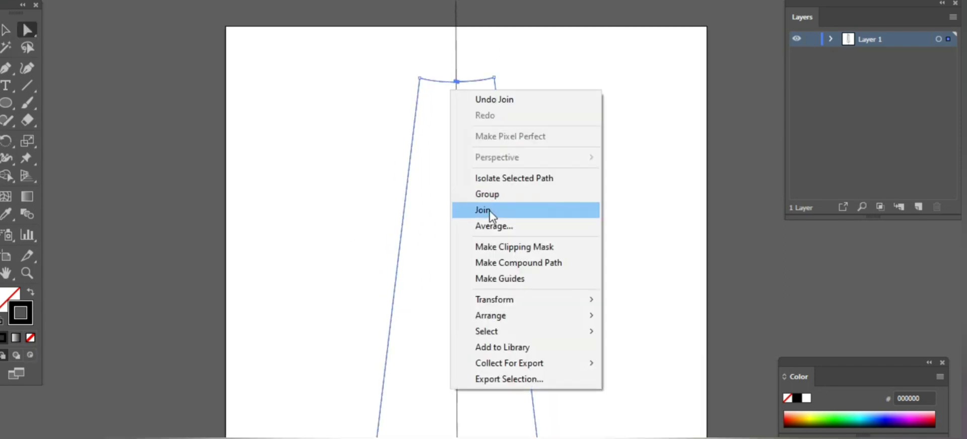
left_click(489, 211)
- Nudge both waist corner anchors inward to narrow the waist
left_click(420, 78)
key("Right")
key("Right")
key("Right")
left_click(493, 78)
key("Left")
key("Left")
key("Left")
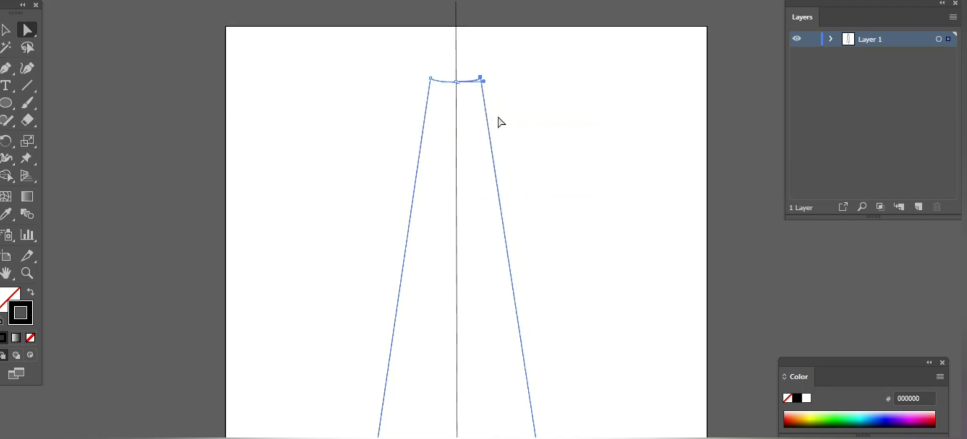
left_click(291, 144)
scroll(292, 145, "down", 3)
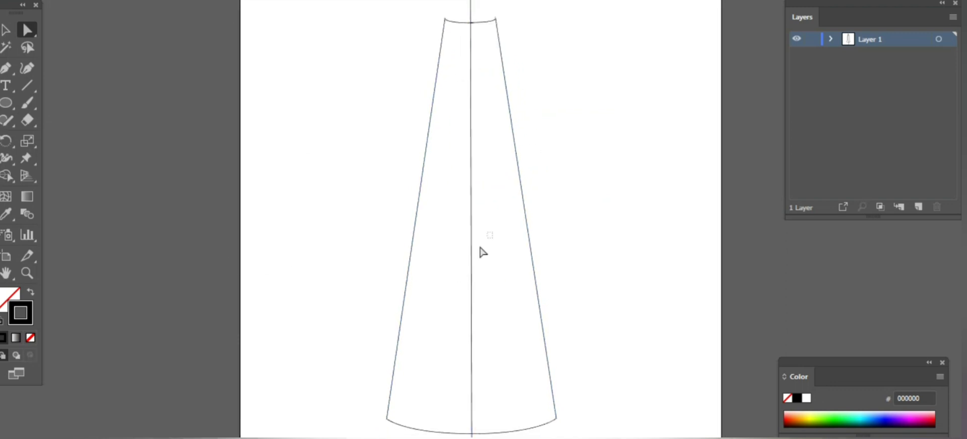
- Swap fill and stroke so the panel is filled solid black
left_click(30, 292)
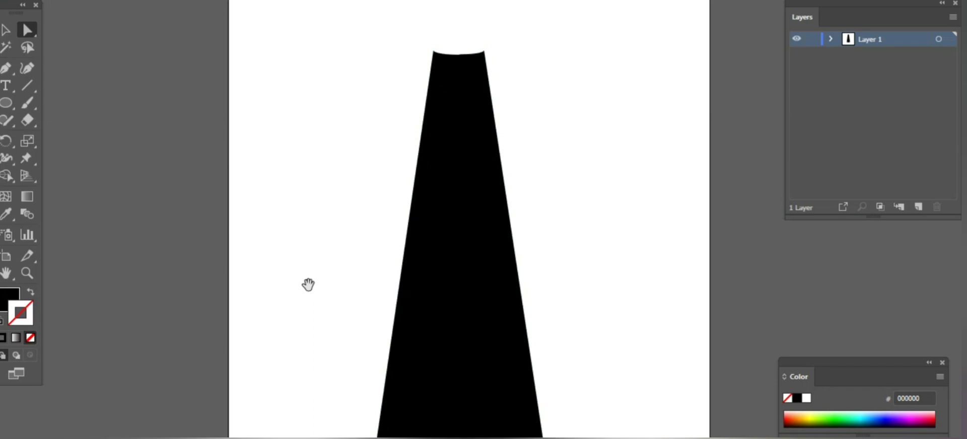
scroll(346, 158, "up", 3)
scroll(304, 156, "up", 2)
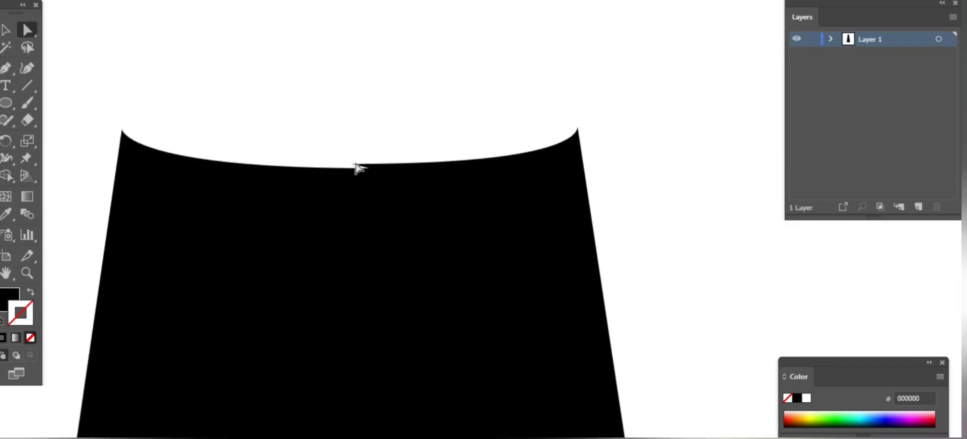
- Smooth the notch in the top edge's middle anchor, undoing a trial corner conversion
left_click_drag(368, 168, 352, 163)
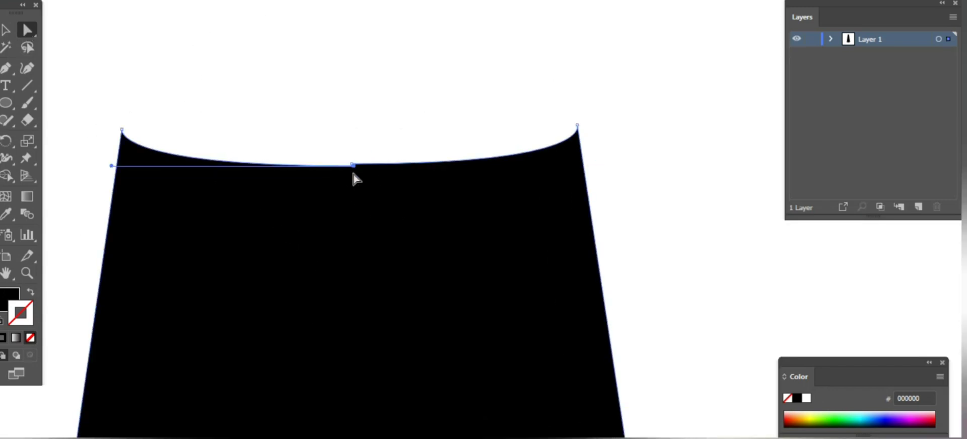
left_click_drag(7, 68, 66, 119)
left_click(349, 162)
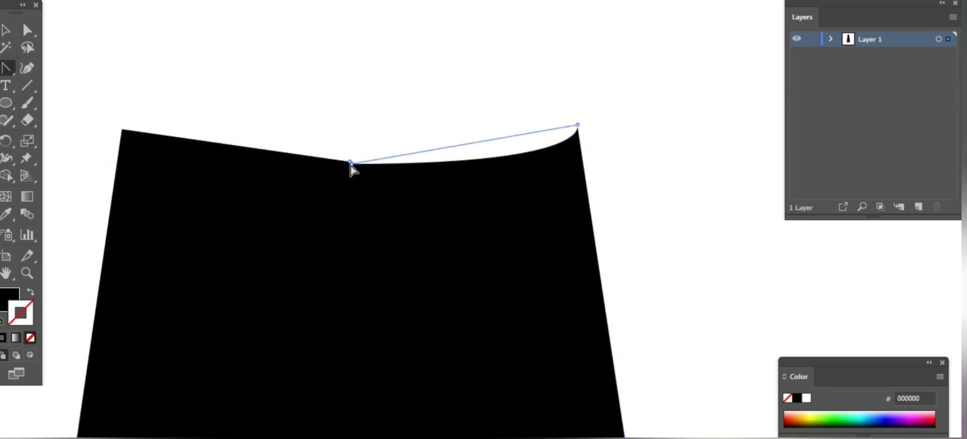
key("ctrl+z")
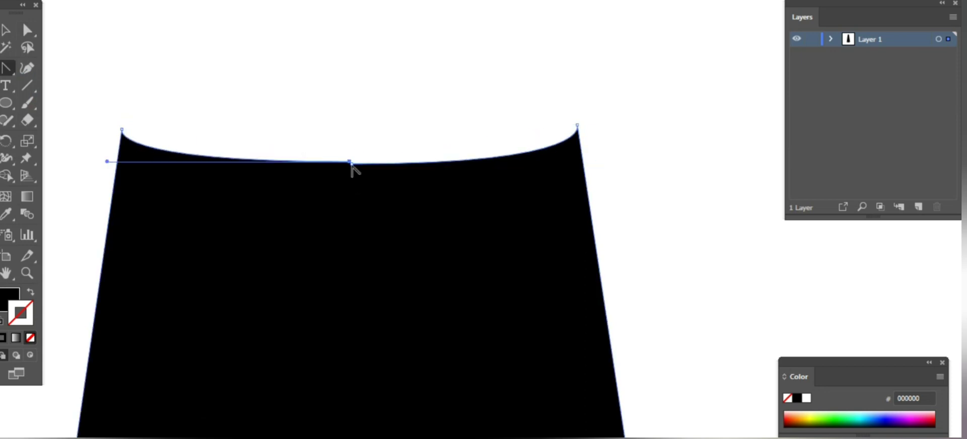
key("v")
left_click(197, 93)
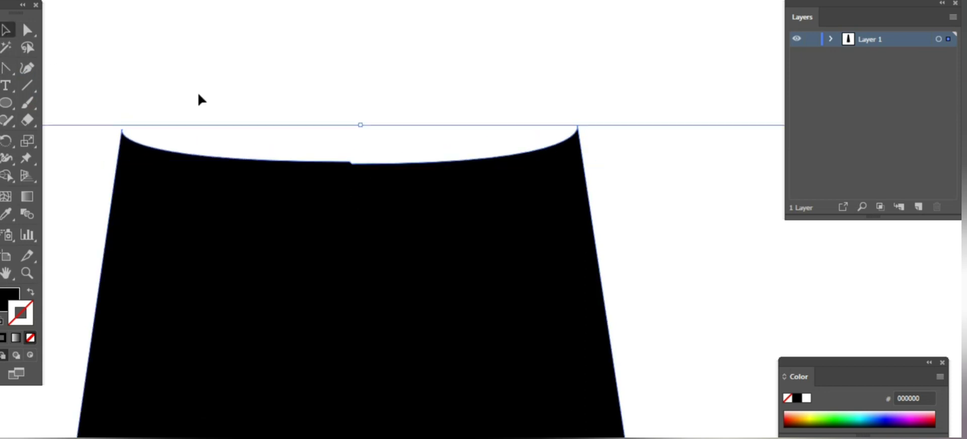
key("ctrl+minus")
key("ctrl+minus")
key("ctrl+minus")
key("ctrl+minus")
- Lock the black panel's layer and add a new layer above it
left_click_drag(352, 191, 438, 263)
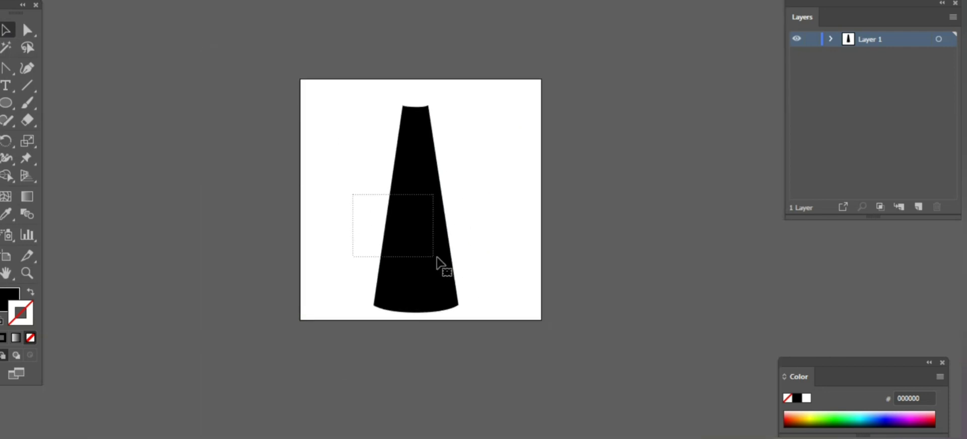
left_click(317, 209)
left_click(27, 103)
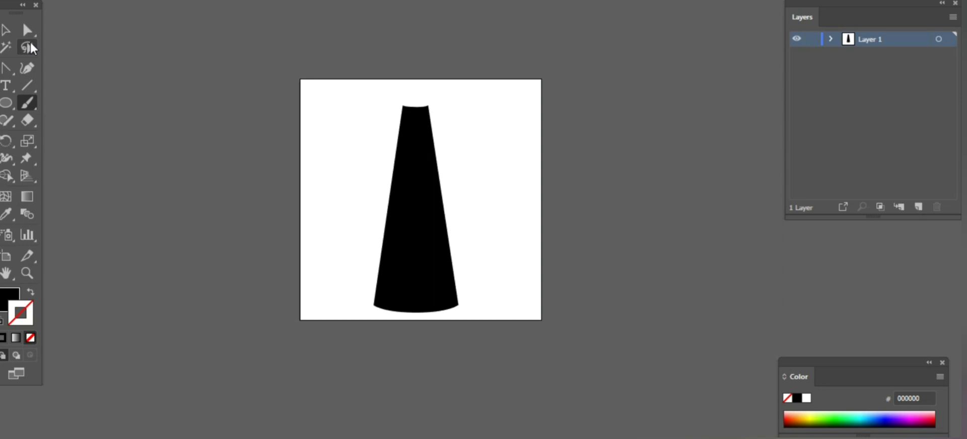
key("v")
key("ctrl+l")
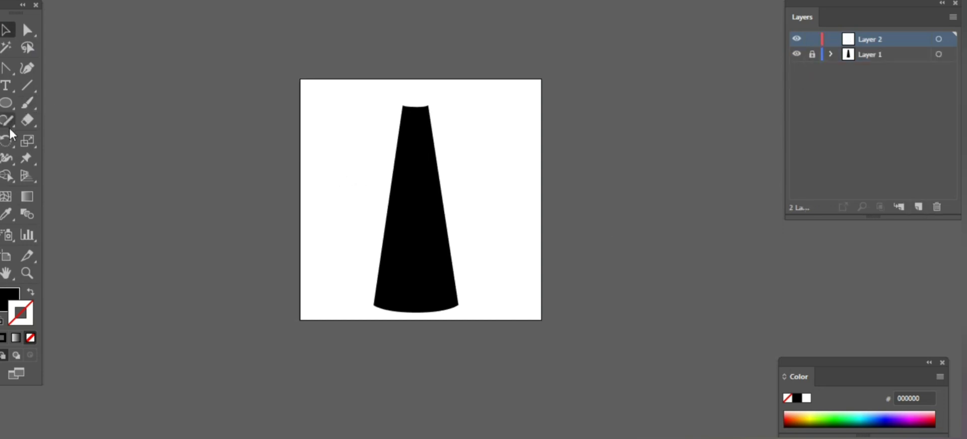
- Load an artistic brush library from the brushes list
left_click(27, 103)
key("F5")
left_click(238, 78)
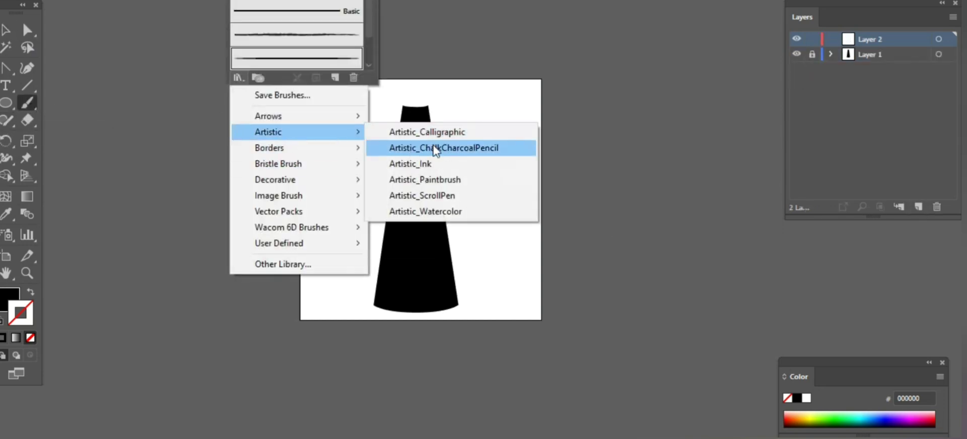
left_click(436, 149)
left_click(514, 221)
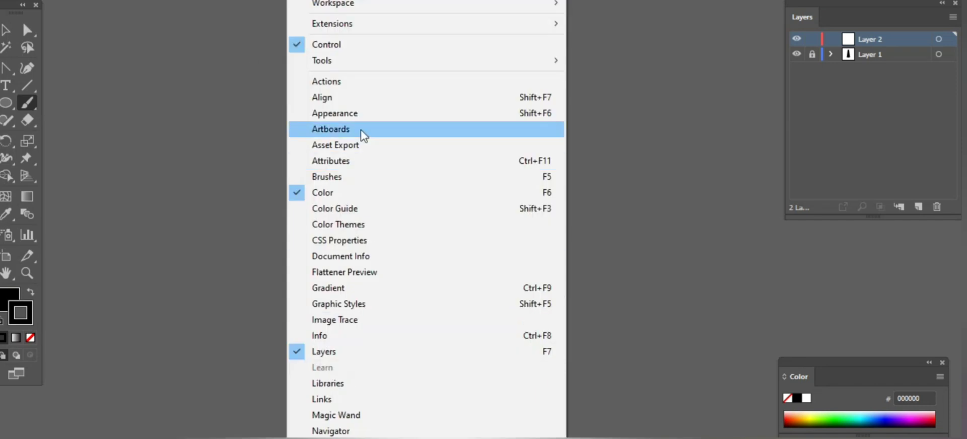
scroll(352, 353, "down", 5)
- Load the Metals gradient library, set a gold metal stroke and no fill
left_click(341, 361)
left_click(576, 281)
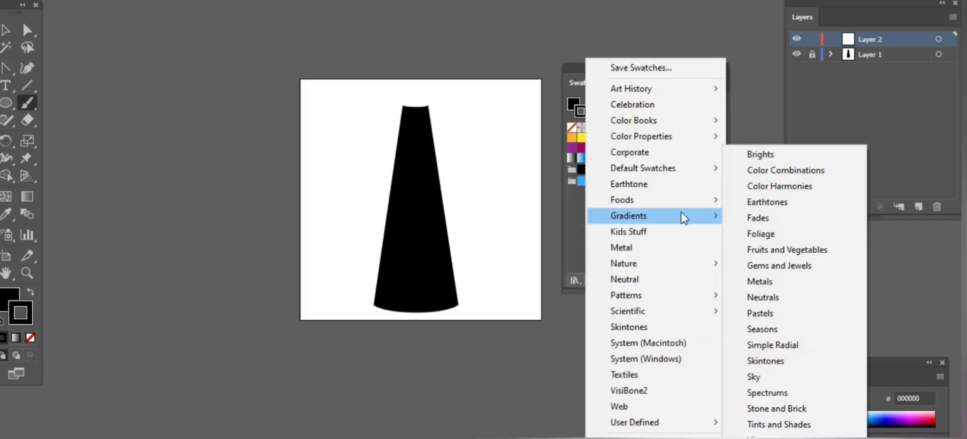
left_click(759, 281)
left_click(522, 208)
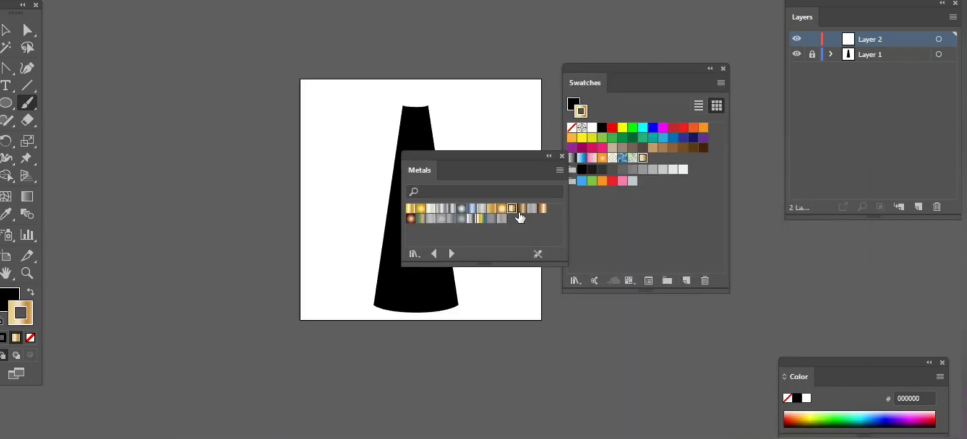
left_click_drag(485, 162, 637, 230)
left_click(30, 337)
left_click(197, 3)
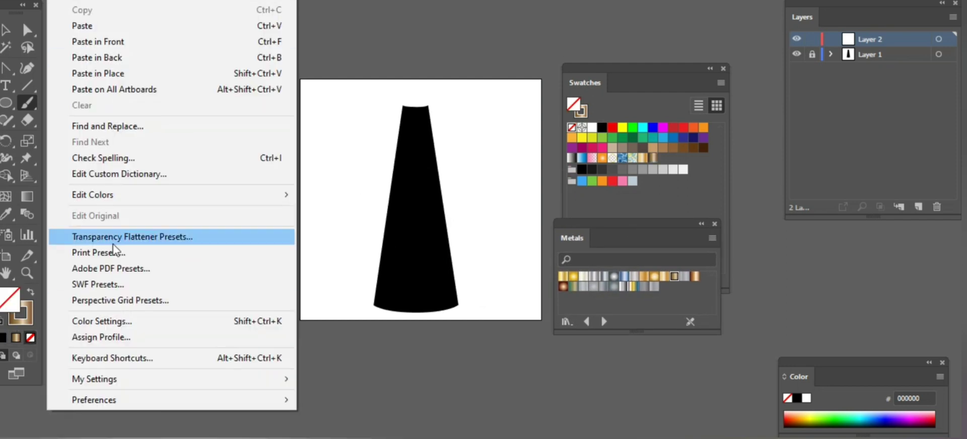
- Start a new repeating pattern and clear away its info message and swatch panels
left_click(186, 266)
left_click(623, 228)
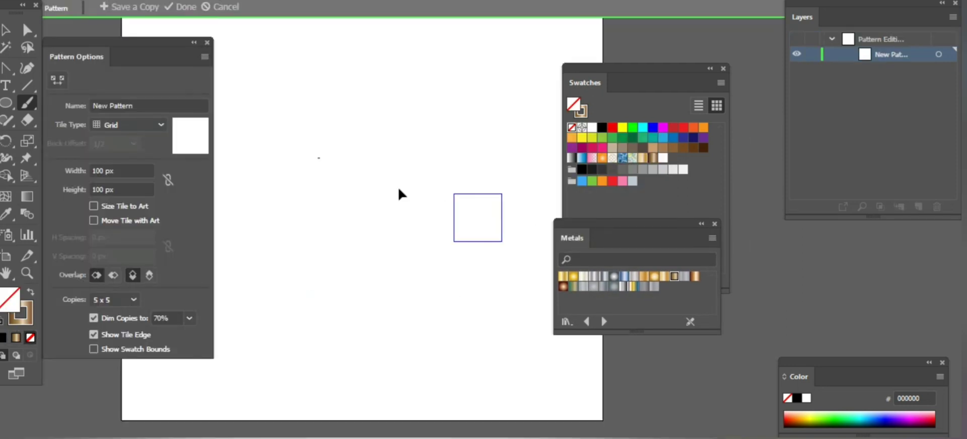
left_click(714, 224)
scroll(445, 207, "up", 3)
scroll(383, 207, "down", 2)
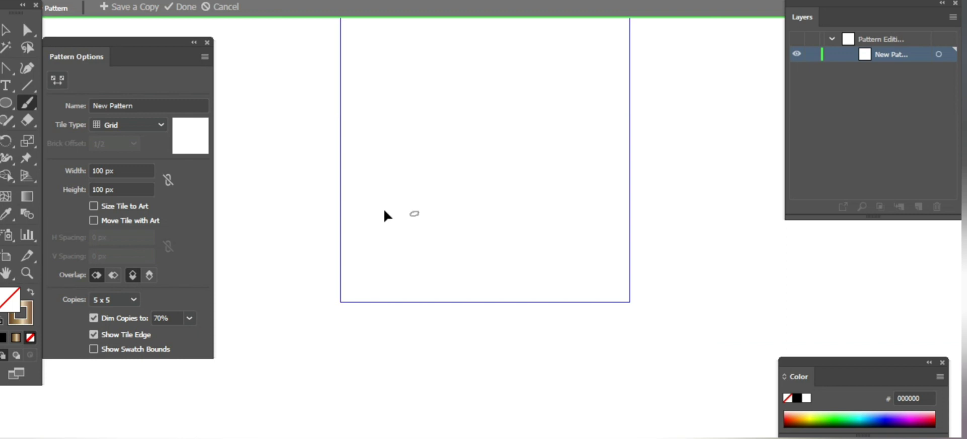
scroll(391, 128, "up", 2)
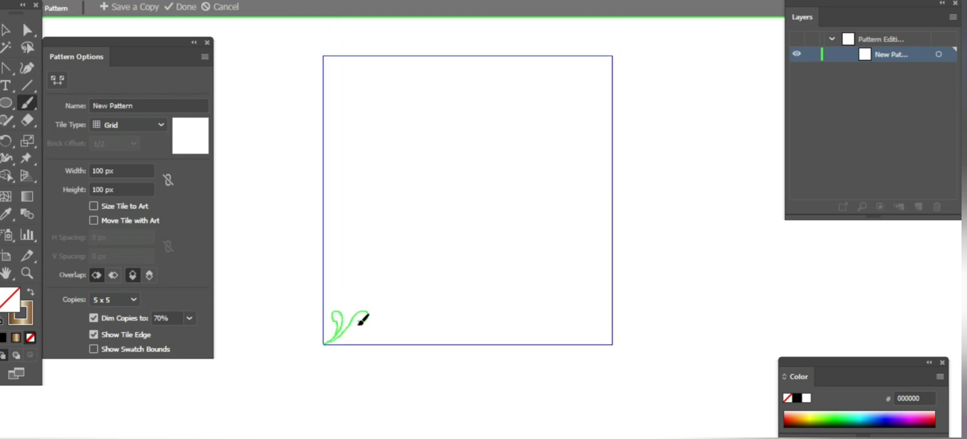
- Brush a curved stem with leaf curls rising from the tile's lower left
left_click_drag(363, 319, 366, 316)
left_click_drag(344, 257, 345, 256)
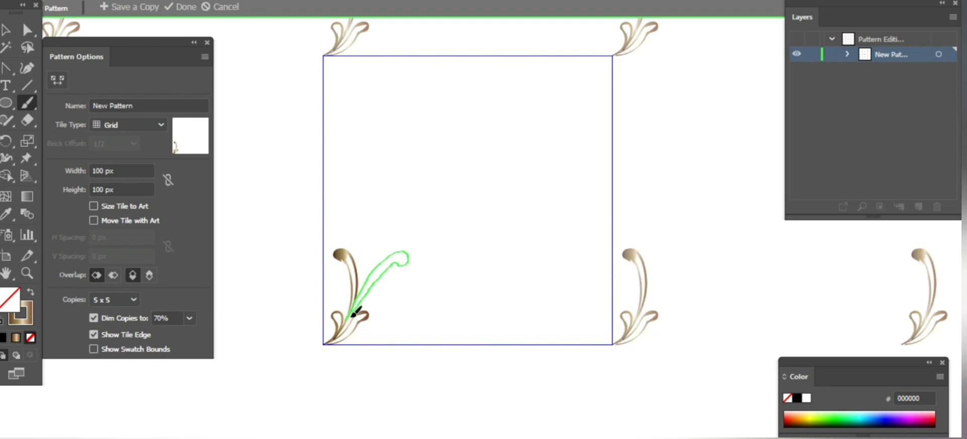
left_click_drag(353, 308, 371, 260)
left_click_drag(488, 104, 473, 83)
left_click_drag(385, 222, 364, 187)
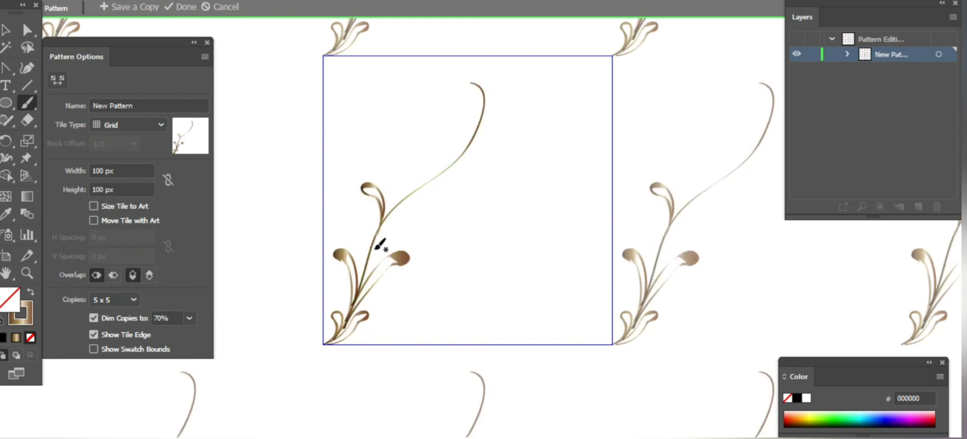
left_click_drag(373, 252, 373, 250)
mouse_move(410, 190)
left_mouse_down()
mouse_move(432, 132)
mouse_move(434, 147)
left_mouse_up()
mouse_move(432, 181)
left_mouse_down()
mouse_move(466, 155)
mouse_move(479, 174)
left_mouse_up()
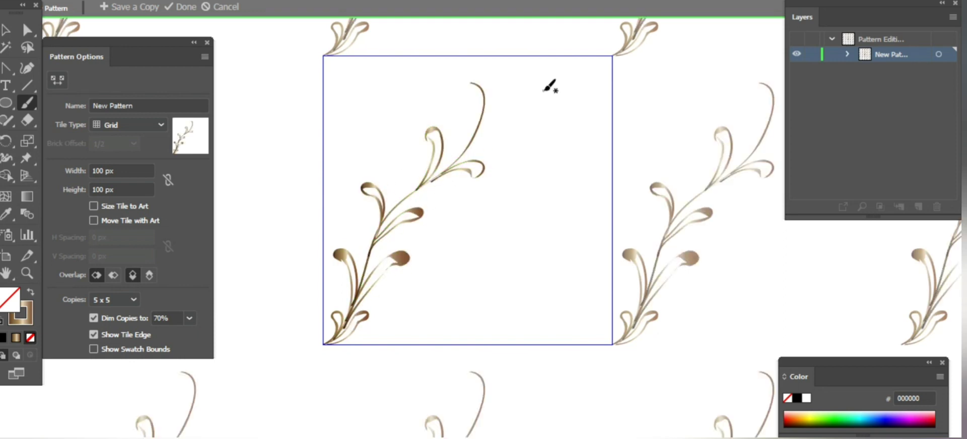
- Extend the stem to the tile's top-right corner with more leaf loops, discarding a stray stroke
mouse_move(498, 121)
left_mouse_down()
mouse_move(554, 128)
mouse_move(528, 71)
mouse_move(527, 97)
mouse_move(559, 80)
left_mouse_up()
key("ctrl+z")
left_click_drag(519, 101, 610, 56)
left_click_drag(485, 91, 476, 135)
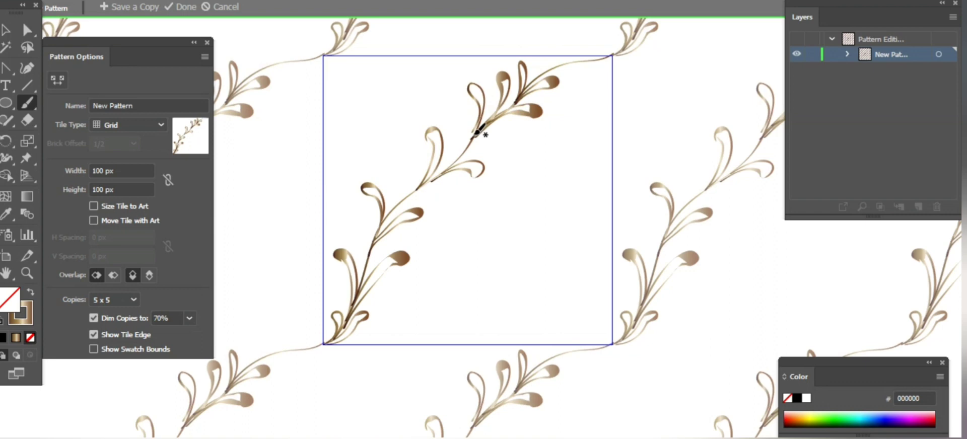
mouse_move(453, 92)
left_mouse_down()
mouse_move(442, 94)
mouse_move(489, 97)
left_mouse_up()
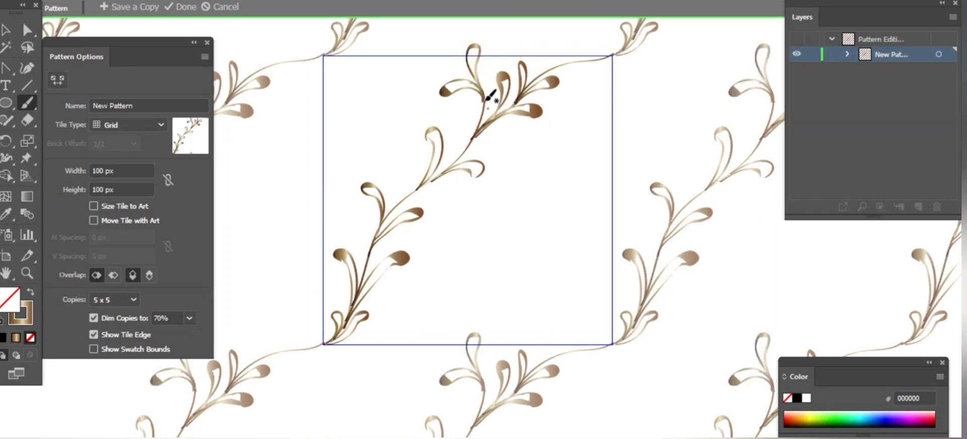
left_click_drag(406, 100, 403, 101)
mouse_move(398, 54)
left_mouse_down()
mouse_move(453, 134)
mouse_move(486, 146)
mouse_move(406, 181)
left_mouse_up()
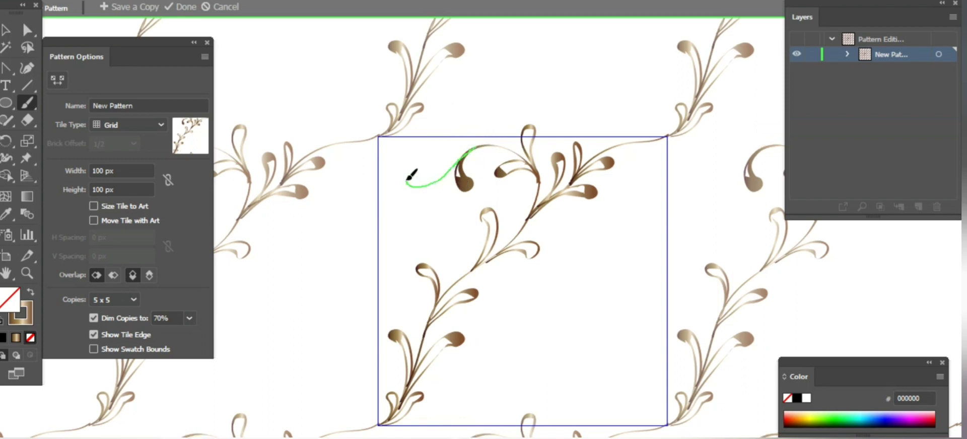
- Brush brown leaves and looped curls on the tile's left branch, undoing one misplaced loop
left_click_drag(492, 161, 520, 116)
mouse_move(485, 119)
left_mouse_down()
mouse_move(466, 162)
mouse_move(431, 184)
mouse_move(482, 189)
left_mouse_up()
left_click_drag(508, 203, 505, 178)
left_click_drag(483, 53, 489, 33)
mouse_move(458, 77)
left_mouse_down()
mouse_move(479, 93)
mouse_move(509, 93)
mouse_move(501, 127)
mouse_move(447, 211)
left_mouse_up()
mouse_move(479, 157)
left_mouse_down()
mouse_move(446, 177)
mouse_move(472, 161)
left_mouse_up()
left_click_drag(507, 120, 435, 216)
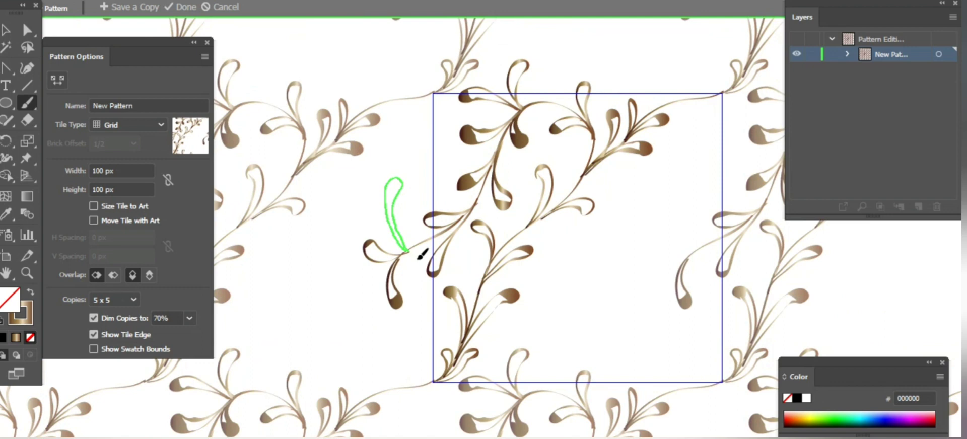
mouse_move(405, 249)
left_mouse_down()
mouse_move(338, 207)
mouse_move(403, 242)
left_mouse_up()
left_click_drag(411, 135, 412, 136)
key("ctrl+z")
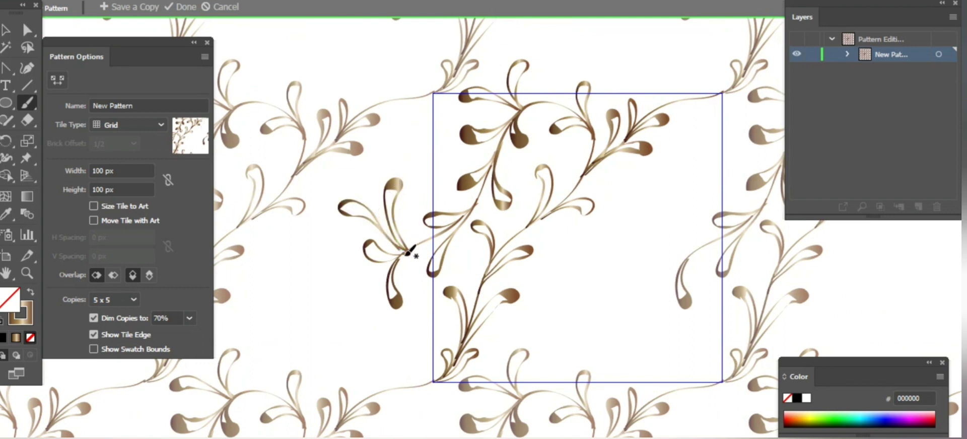
left_click_drag(376, 173, 384, 159)
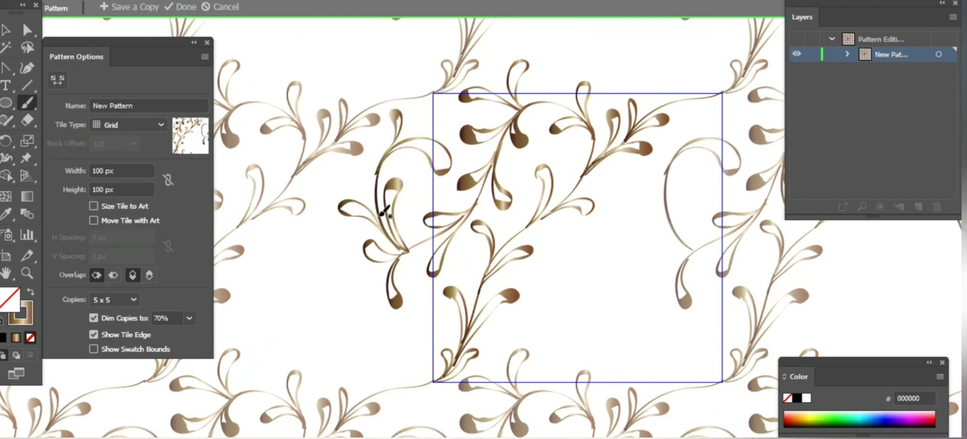
left_click_drag(439, 115, 460, 146)
- Add flourish, curl and leaf strokes near the tile's left and lower-left edges
scroll(411, 190, "down", 3)
scroll(472, 153, "left", 3)
scroll(459, 146, "down", 3)
left_click_drag(509, 162, 499, 212)
scroll(509, 184, "down", 3)
scroll(499, 211, "up", 3)
scroll(497, 287, "up", 1)
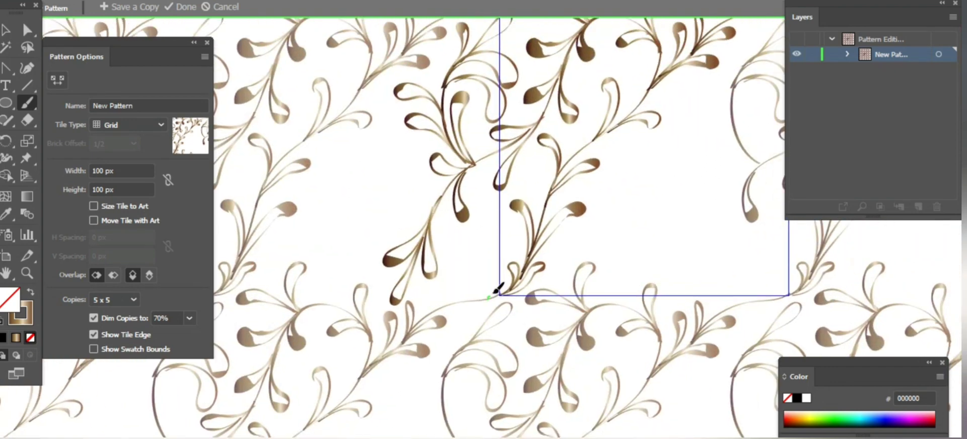
mouse_move(497, 287)
left_mouse_down()
mouse_move(495, 297)
mouse_move(464, 220)
mouse_move(415, 202)
mouse_move(481, 216)
left_mouse_up()
scroll(463, 220, "left", 2)
left_click_drag(423, 250, 377, 216)
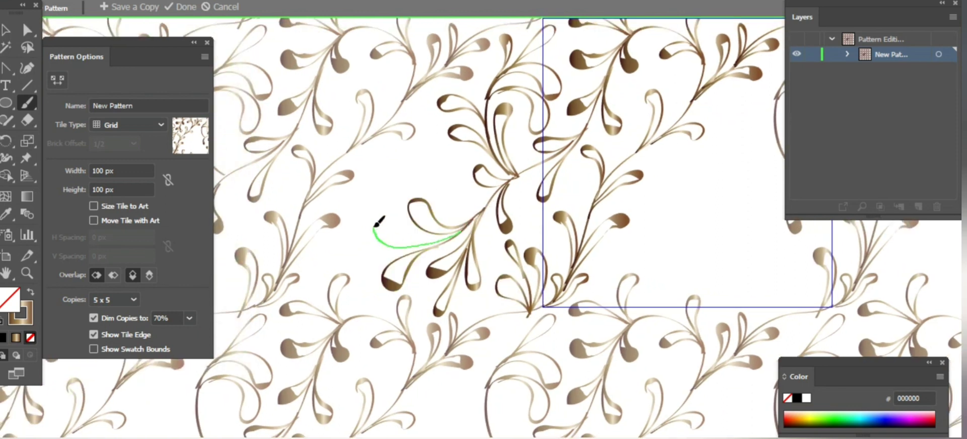
scroll(471, 187, "left", 2)
mouse_move(521, 221)
left_mouse_down()
mouse_move(486, 212)
mouse_move(446, 163)
left_mouse_up()
scroll(502, 204, "down", 2)
scroll(502, 204, "left", 2)
left_click_drag(445, 206, 464, 184)
scroll(453, 202, "left", 2)
scroll(465, 183, "up", 2)
scroll(544, 93, "right", 2)
scroll(529, 199, "up", 2)
scroll(529, 199, "right", 1)
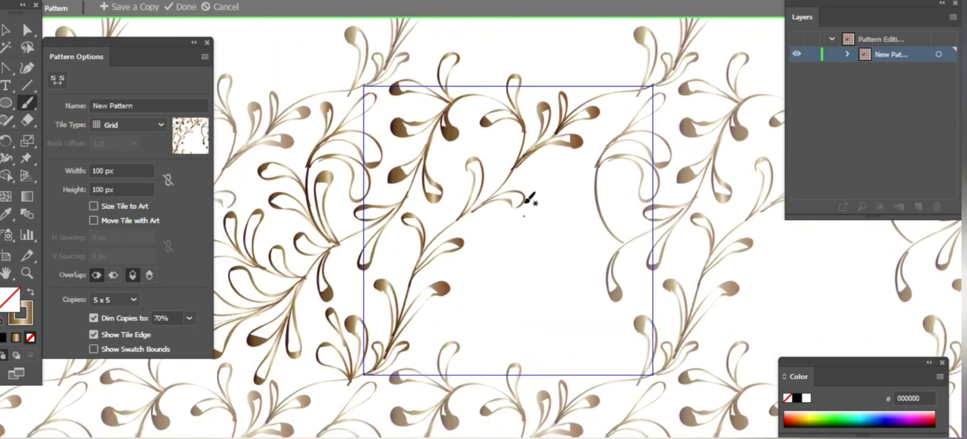
- Fill the tile's centre, lower area and upper right with brown leaf loops and curls
left_click_drag(598, 197, 597, 199)
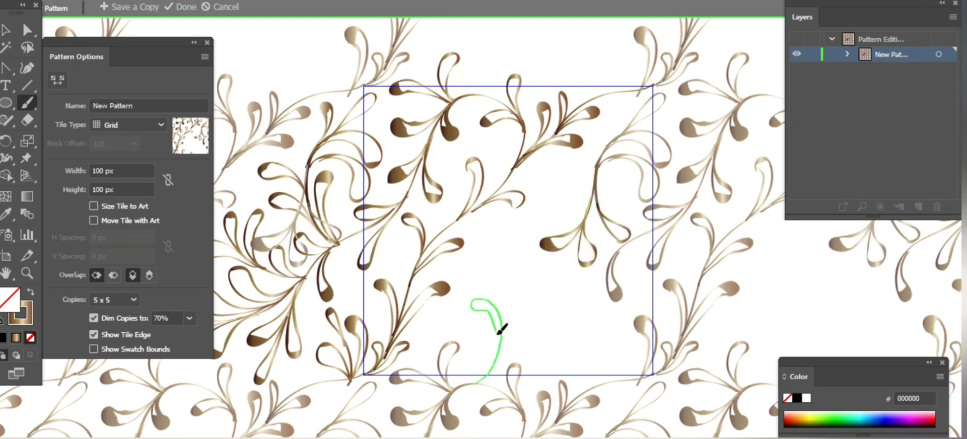
left_click_drag(502, 329, 498, 352)
mouse_move(491, 370)
left_mouse_down()
mouse_move(546, 337)
mouse_move(508, 334)
mouse_move(509, 344)
mouse_move(521, 330)
mouse_move(461, 328)
left_mouse_up()
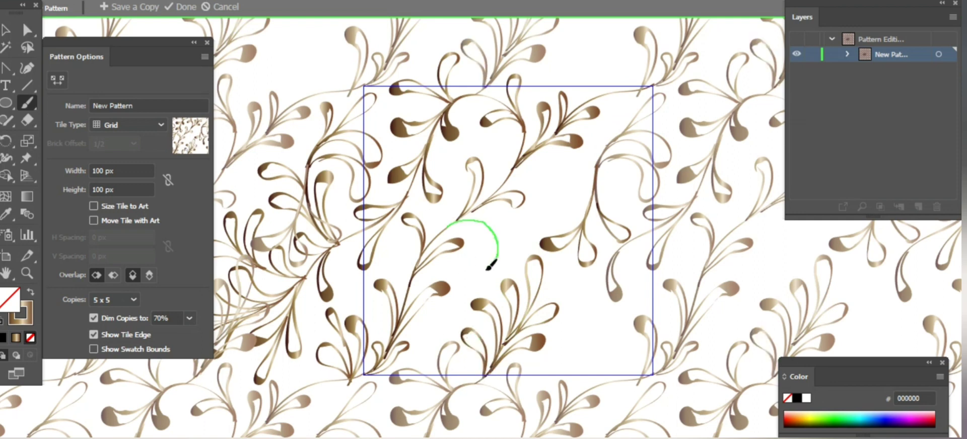
left_click_drag(488, 268, 489, 267)
left_click_drag(515, 225, 515, 225)
left_click_drag(462, 222, 476, 227)
mouse_move(547, 179)
left_mouse_down()
mouse_move(557, 162)
mouse_move(596, 163)
mouse_move(590, 176)
left_mouse_up()
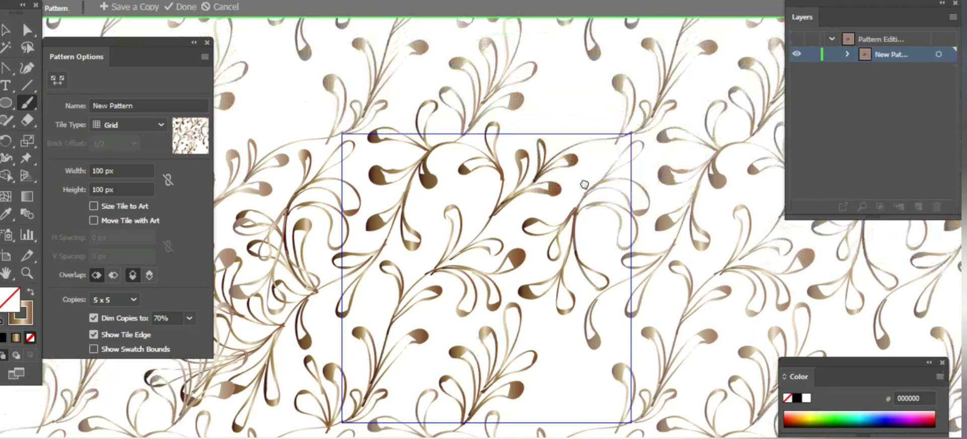
mouse_move(588, 377)
left_mouse_down()
mouse_move(547, 310)
mouse_move(558, 285)
left_mouse_up()
mouse_move(584, 282)
left_mouse_down()
mouse_move(565, 291)
mouse_move(564, 245)
left_mouse_up()
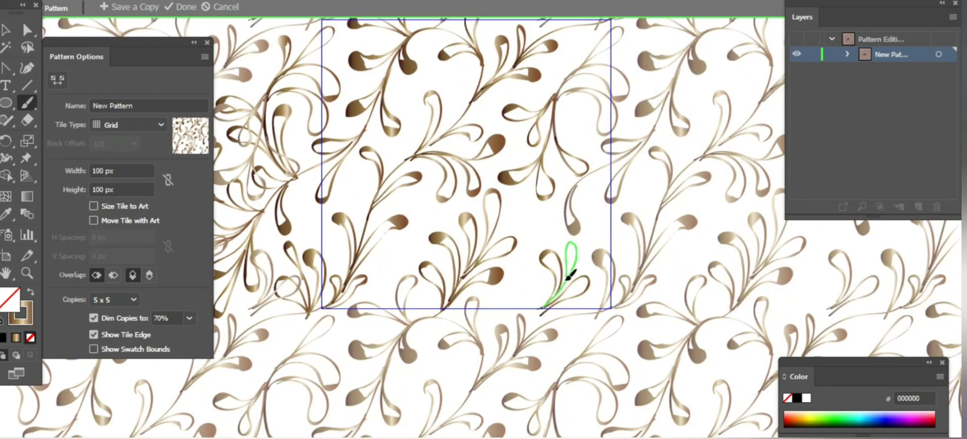
left_click_drag(543, 309, 546, 302)
left_click_drag(610, 239, 651, 282)
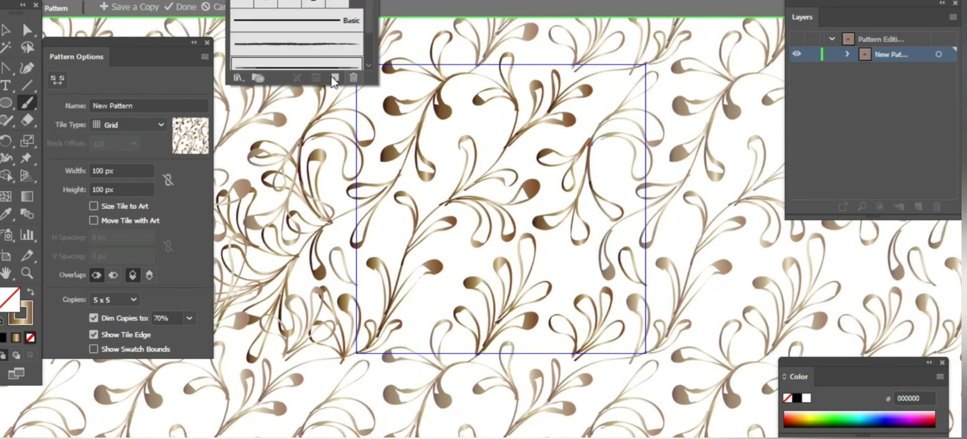
- Switch the brush to light tan and paint small accents across the tile
double_click(20, 312)
left_click_drag(546, 151, 485, 78)
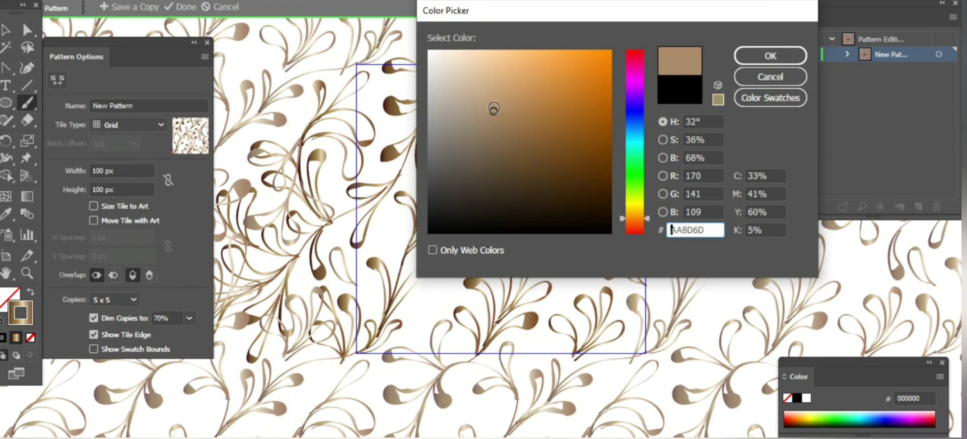
left_click(766, 57)
left_click_drag(455, 132, 440, 120)
left_click_drag(529, 84, 524, 71)
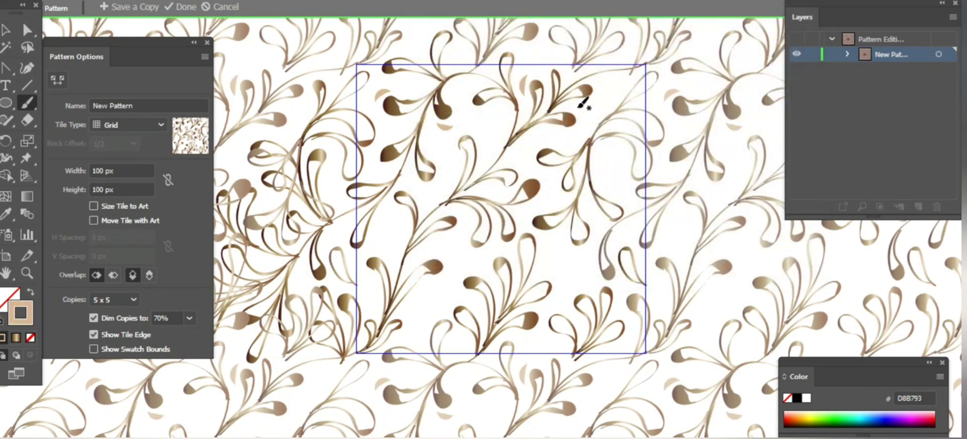
left_click_drag(601, 103, 589, 91)
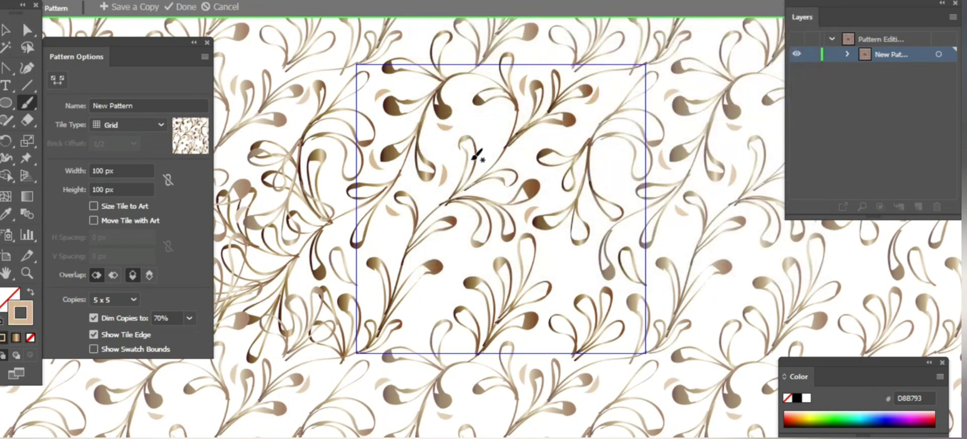
left_click_drag(608, 222, 615, 167)
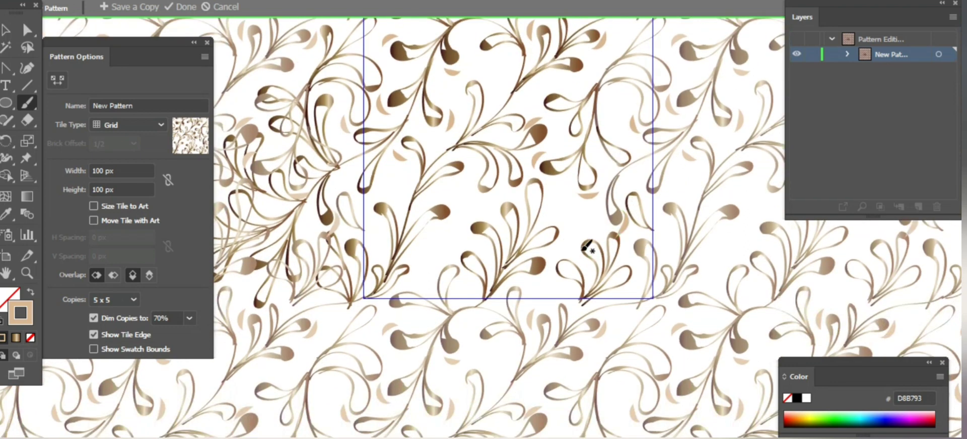
- Add a darker brown accent stroke on the stem
double_click(26, 311)
left_click(512, 129)
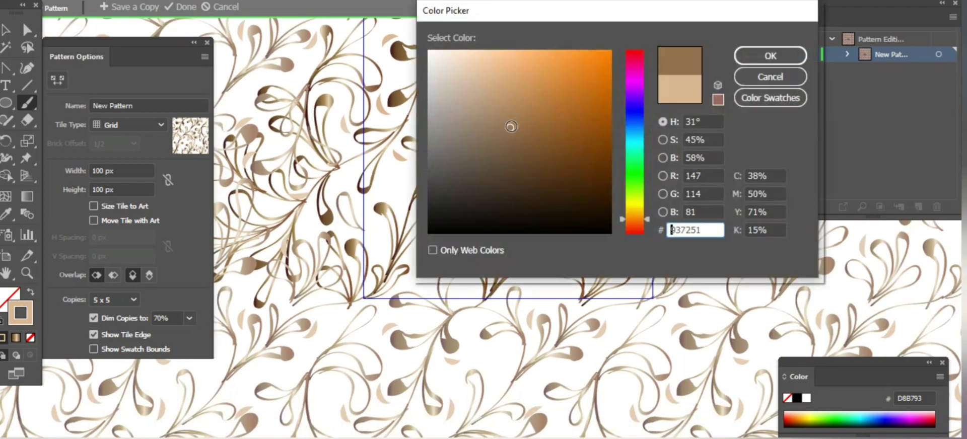
key("Return")
left_click_drag(427, 183, 422, 189)
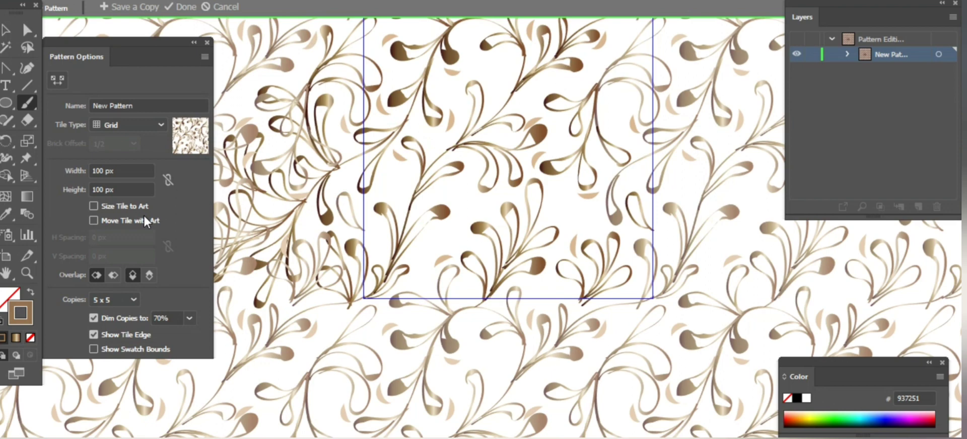
- Paint golden brown accent strokes, then zoom out to view the whole repeat
double_click(21, 313)
left_click(568, 147)
key("Return")
left_click_drag(473, 147, 476, 146)
scroll(471, 116, "up", 3)
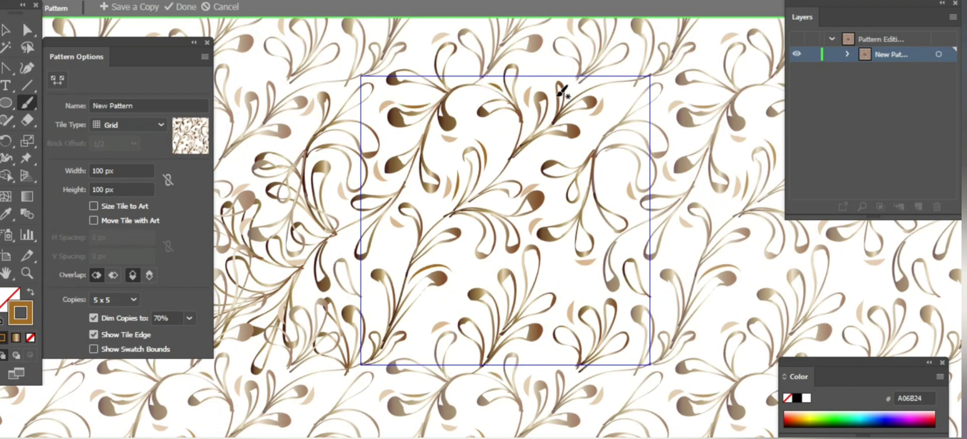
left_click_drag(553, 153, 585, 160)
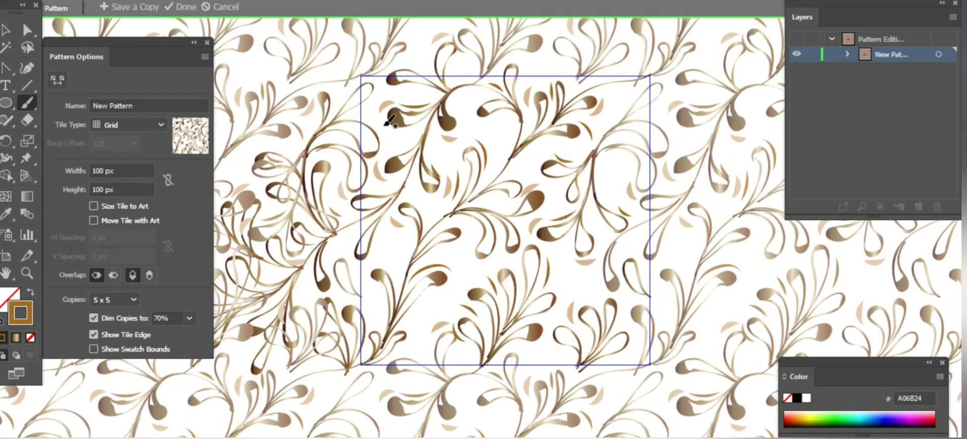
key("ctrl+minus")
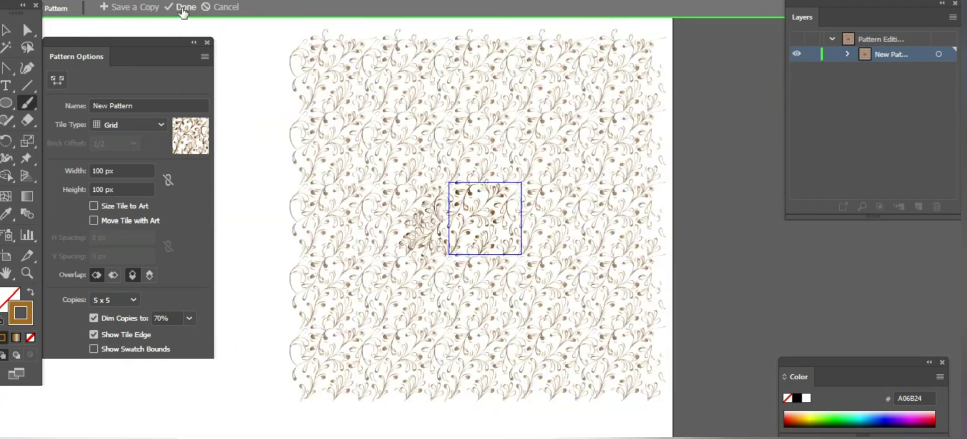
- Fill the black cone with the new floral pattern swatch and give it a black outline
left_click(182, 8)
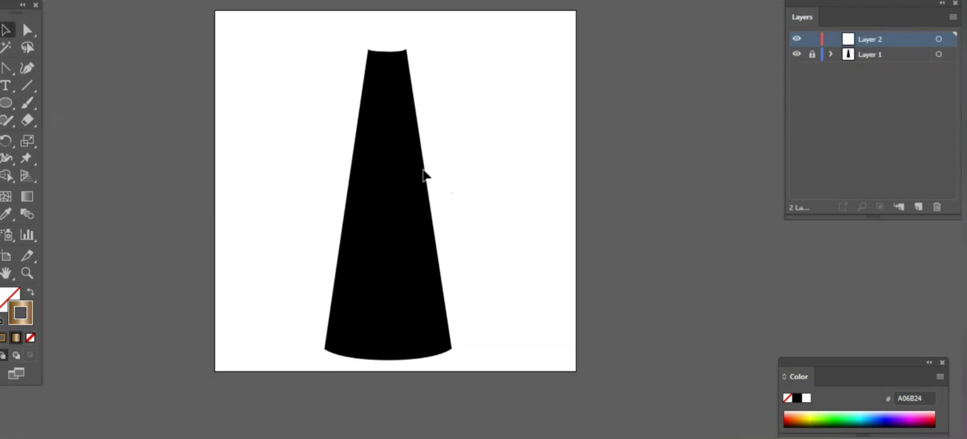
left_click(425, 205)
left_click(302, 1)
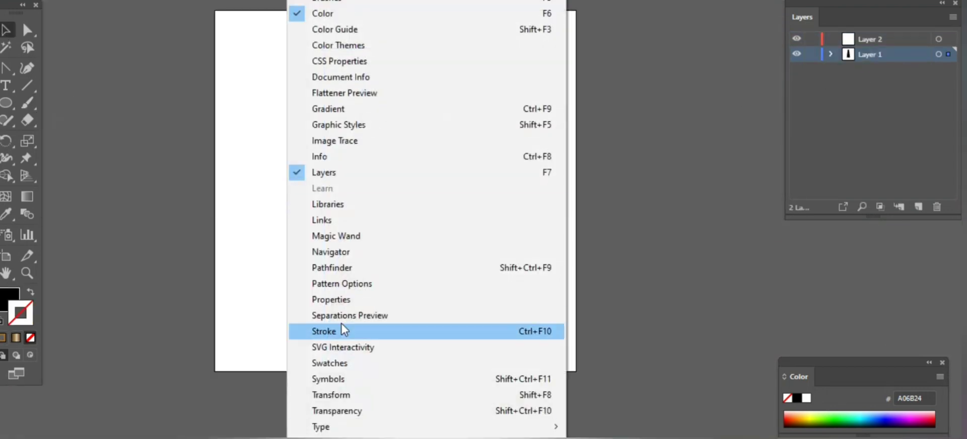
left_click(363, 363)
left_click(663, 157)
left_click(30, 293)
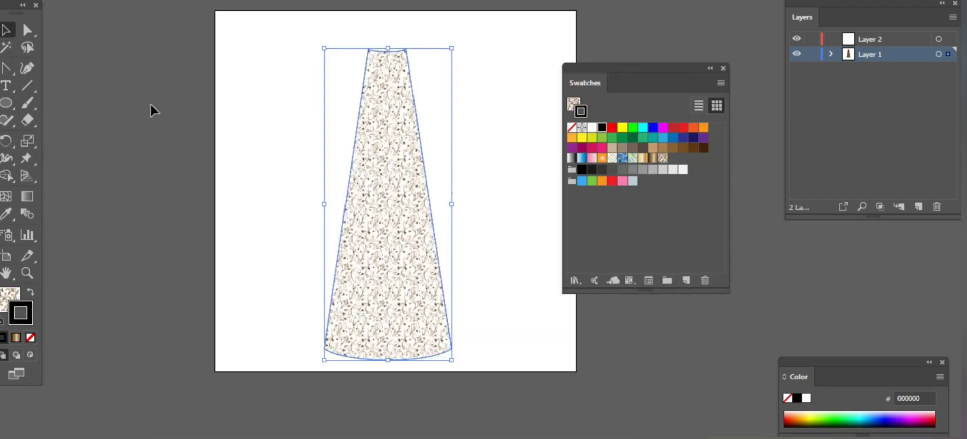
- Duplicate the patterned cone and align the copy exactly over the original
left_click_drag(383, 210, 401, 201, "alt")
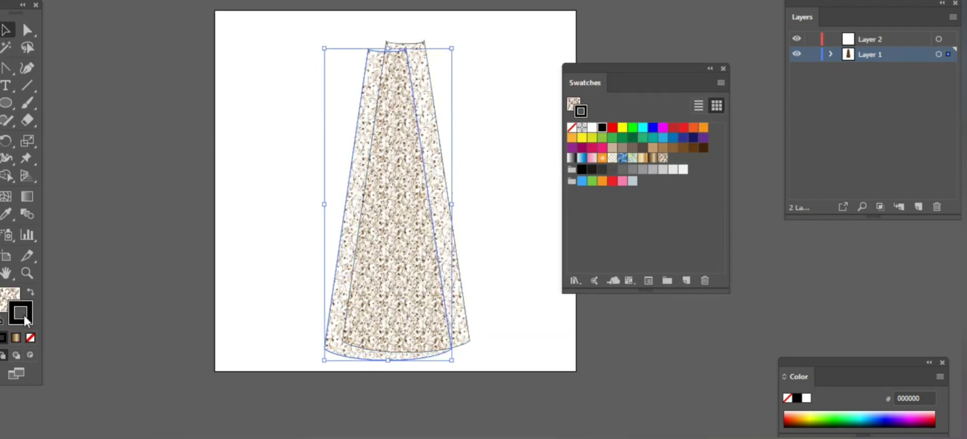
left_click_drag(397, 176, 378, 184)
left_click(545, 1)
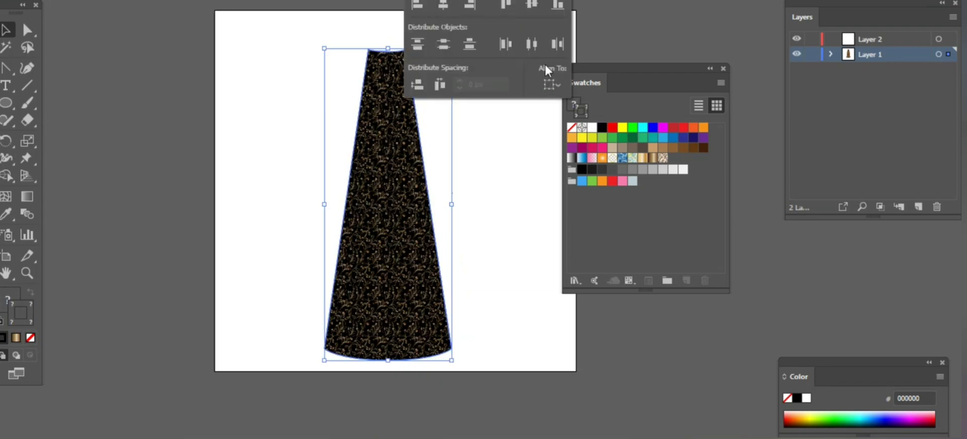
left_click(481, 151)
- Lock Layer 1 and make Layer 2 the working layer
scroll(482, 150, "up", 5)
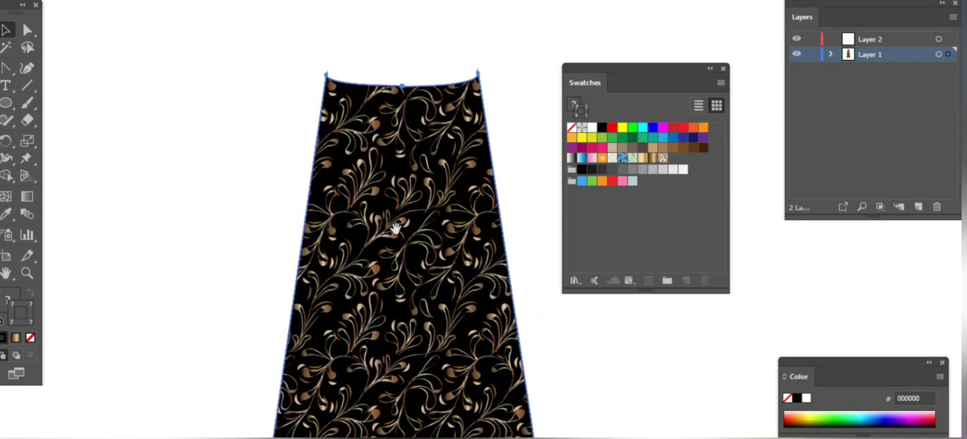
scroll(425, 213, "down", 4)
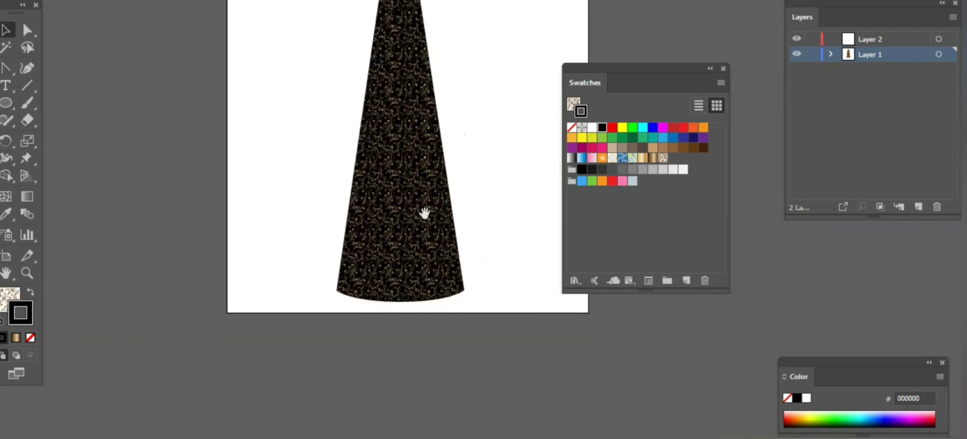
left_click(877, 39)
scroll(302, 221, "up", 5)
scroll(302, 221, "down", 3)
- Draw a closed Pen outline over the skirt's lower part, curving along the hem
key("p")
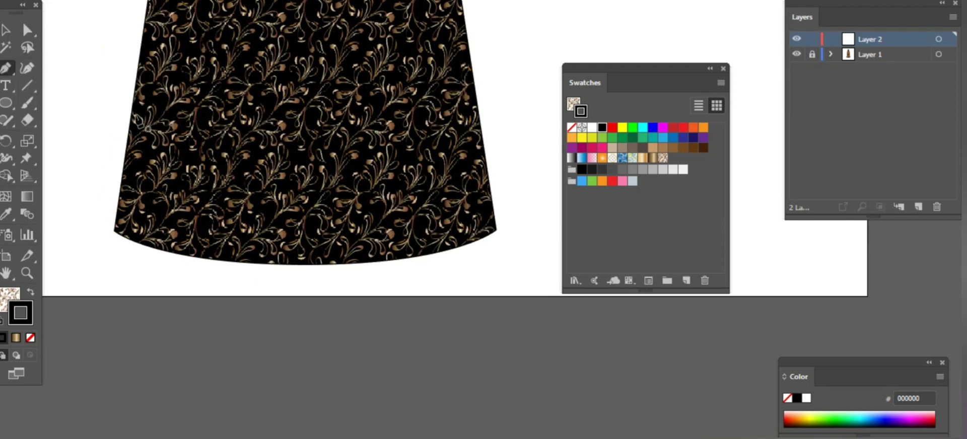
left_click(130, 115)
left_click_drag(479, 114, 681, 61)
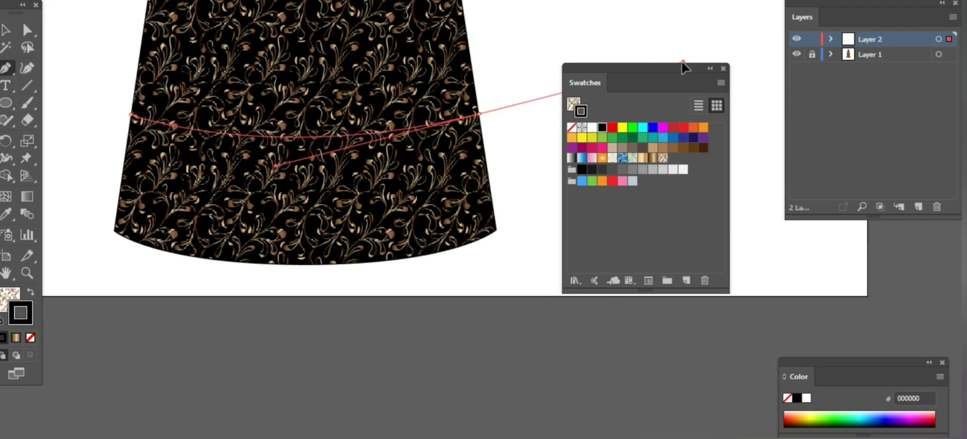
left_click(478, 114, "alt")
left_click(496, 232)
scroll(496, 232, "down", 2)
scroll(496, 232, "left", 3)
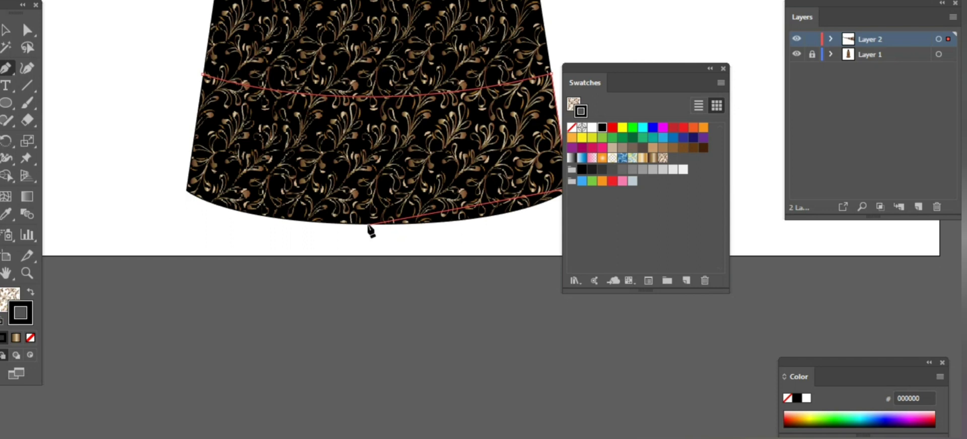
left_click_drag(368, 223, 214, 219)
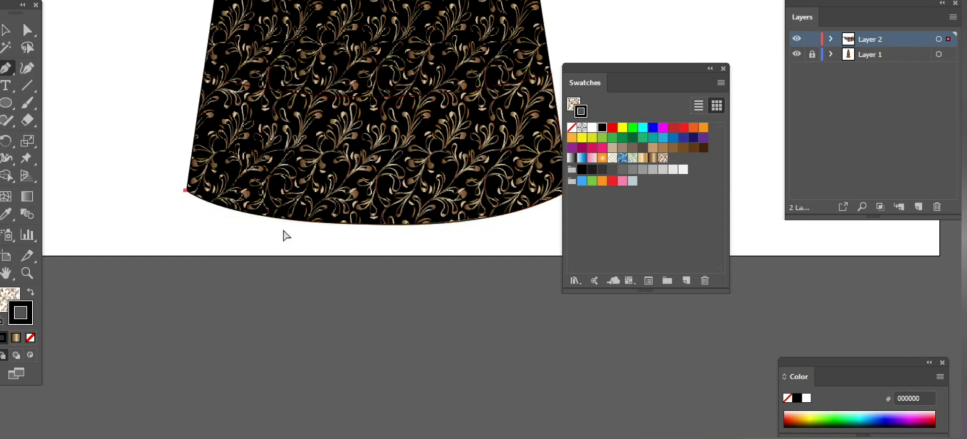
left_click_drag(187, 191, 228, 217)
- Fill the new band shape solid black
key("super")
key("super")
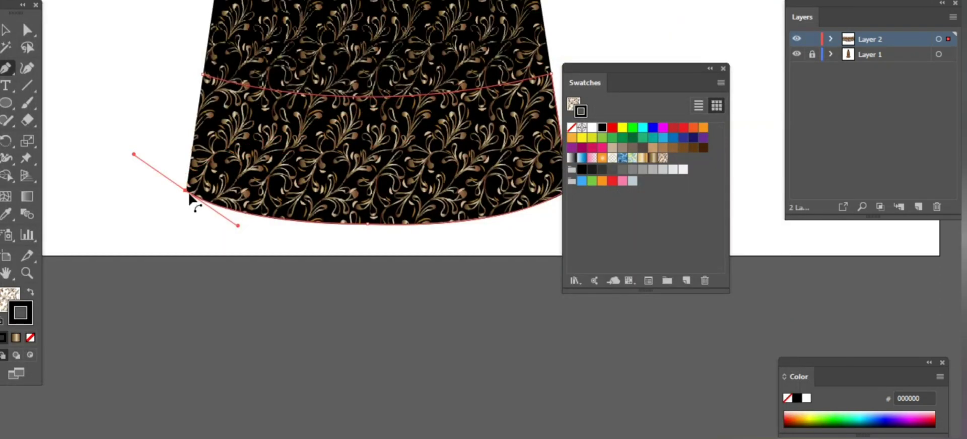
key("shift+x")
left_click(4, 31)
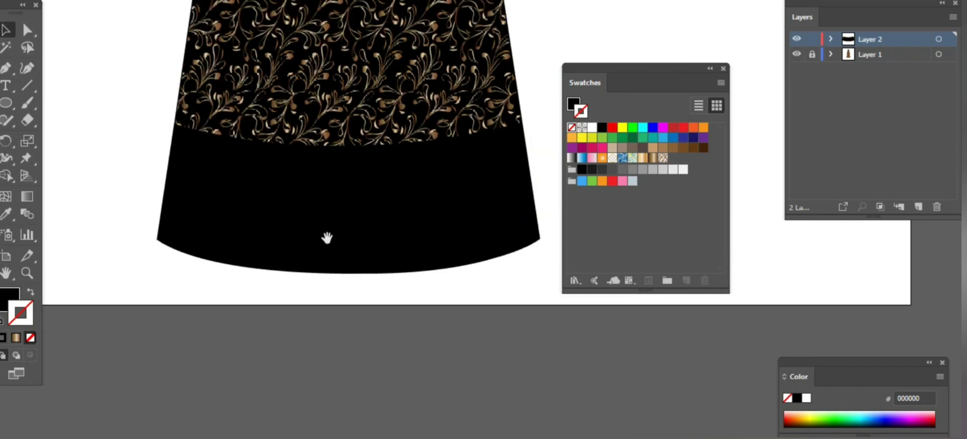
scroll(298, 196, "down", 3)
scroll(278, 283, "up", 6)
scroll(279, 283, "down", 3)
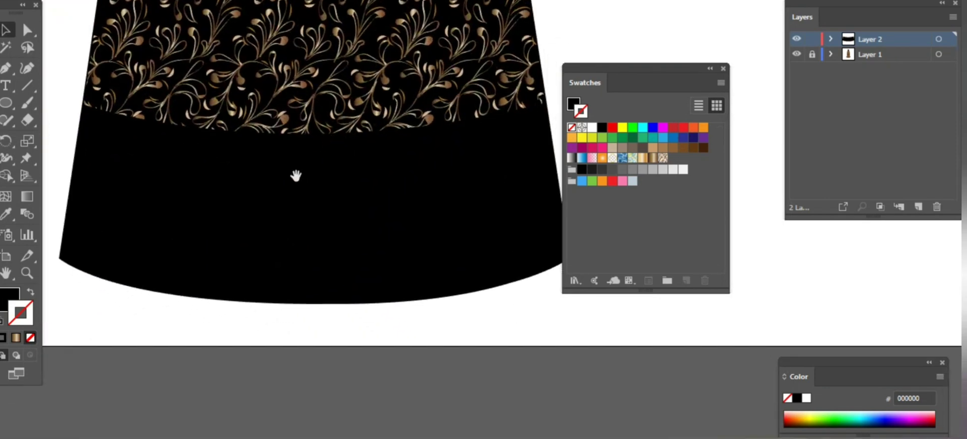
- Load the LACESSS brush library and choose a lace brush for the Paintbrush
left_click(248, 252)
key("F5")
left_click(238, 77)
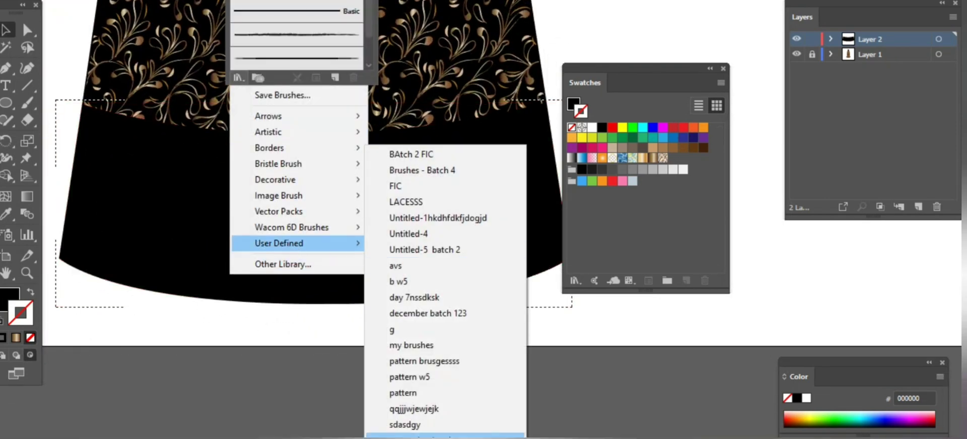
left_click(434, 207)
scroll(558, 231, "down", 3)
scroll(558, 230, "down", 2)
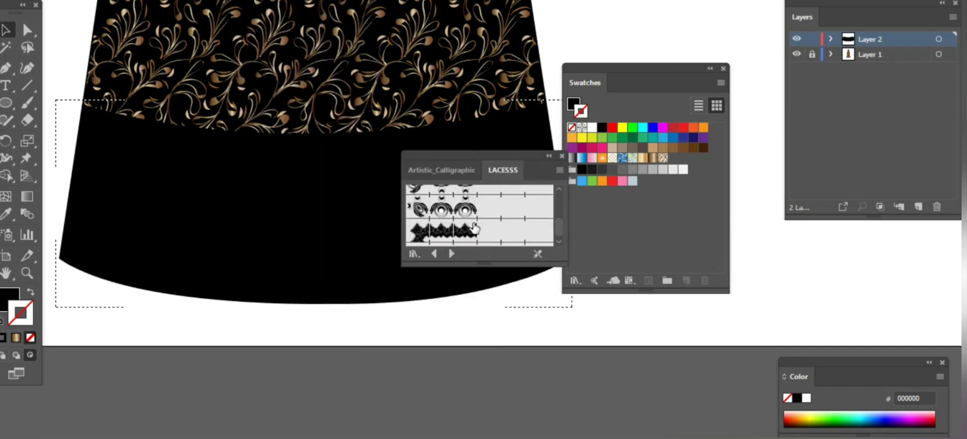
scroll(558, 230, "down", 2)
left_click(479, 209)
left_click(27, 103)
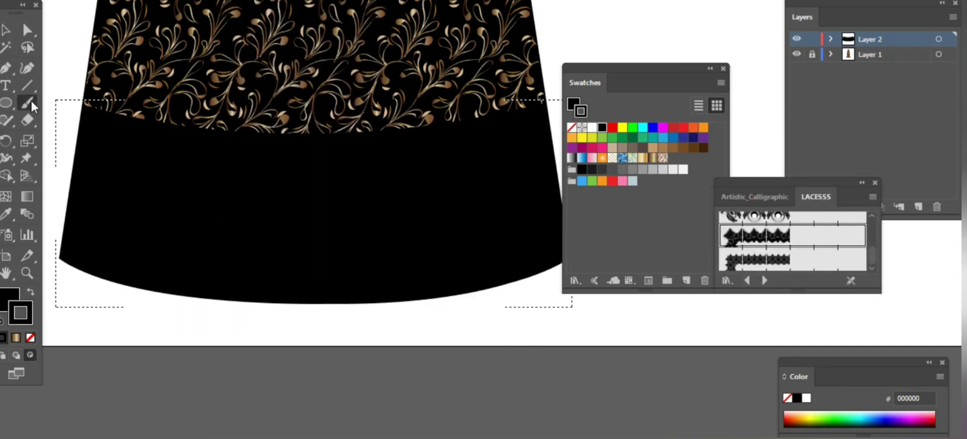
- Paint a lace border in colour A0856D across the black band after two retries
double_click(20, 312)
type("AF947B")
type("A0856D")
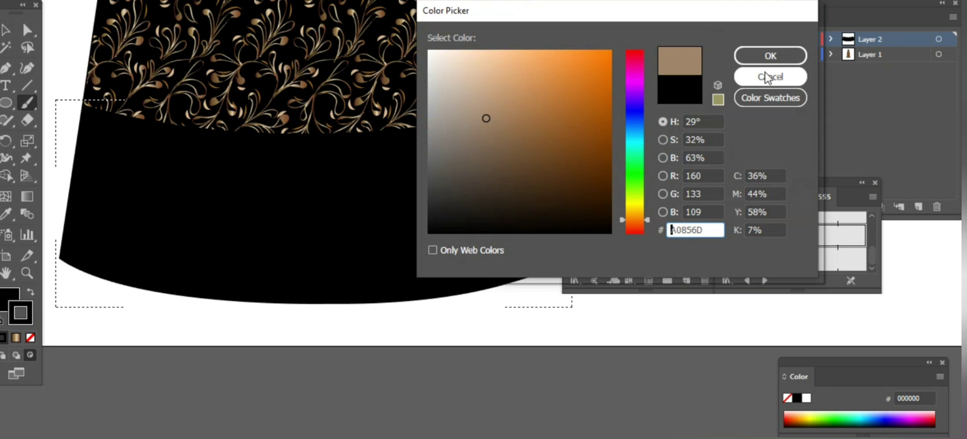
key("Return")
left_click_drag(60, 247, 562, 252)
key("ctrl+z")
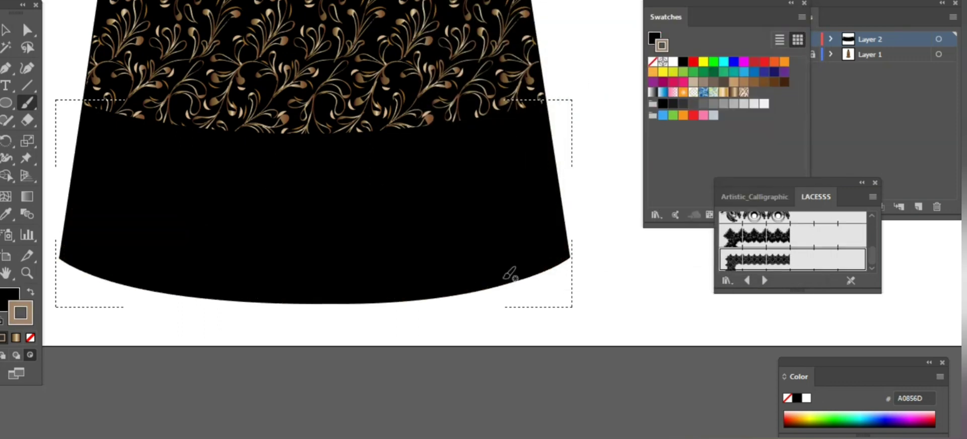
mouse_move(103, 257)
left_mouse_down()
mouse_move(377, 270)
mouse_move(549, 204)
left_mouse_up()
key("ctrl+z")
left_click_drag(63, 188, 564, 227)
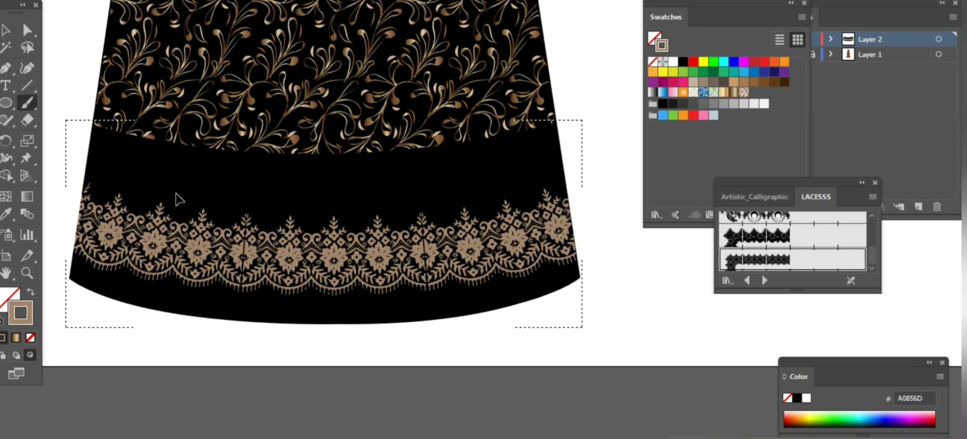
key("ctrl+z")
key("p")
left_click(77, 216)
- Finish the path across the hem band and pan around to review the lace rows
left_click(568, 211)
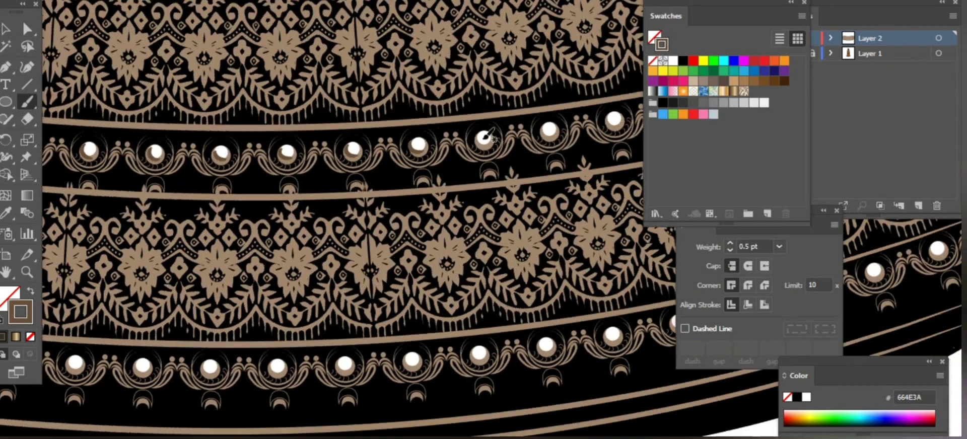
scroll(383, 166, "down", 5)
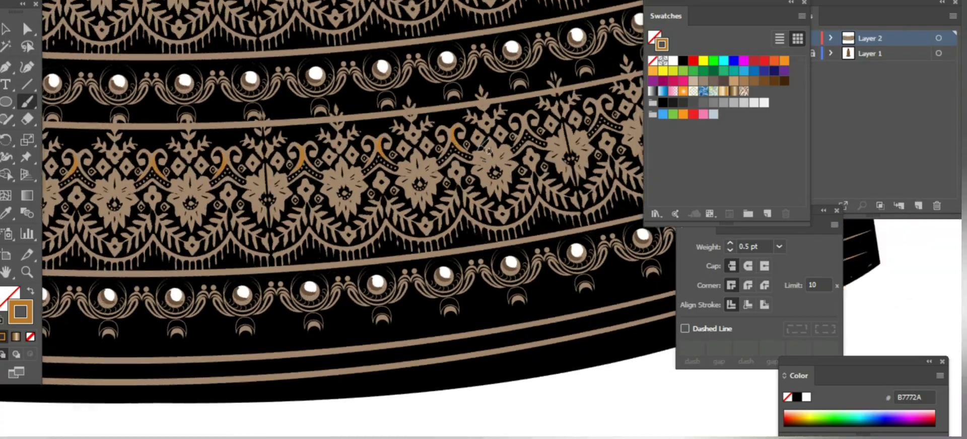
scroll(485, 151, "down", 3)
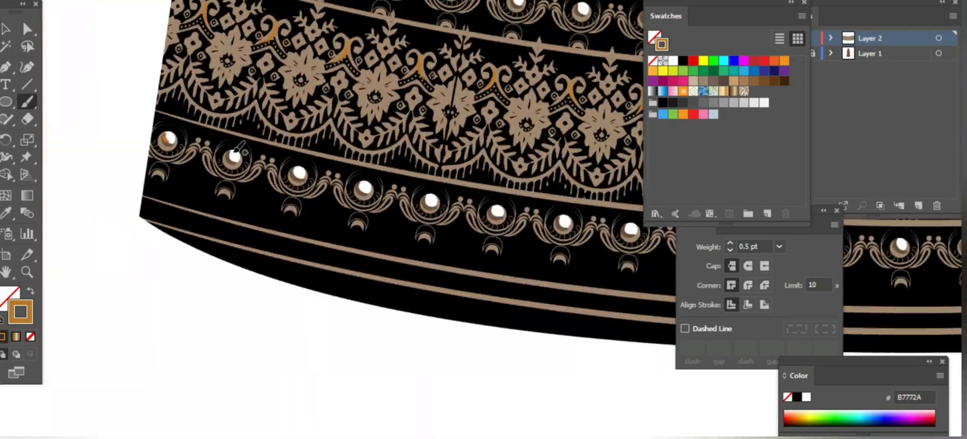
scroll(485, 151, "down", 2)
scroll(443, 161, "up", 5)
scroll(412, 173, "up", 2)
scroll(411, 174, "right", 5)
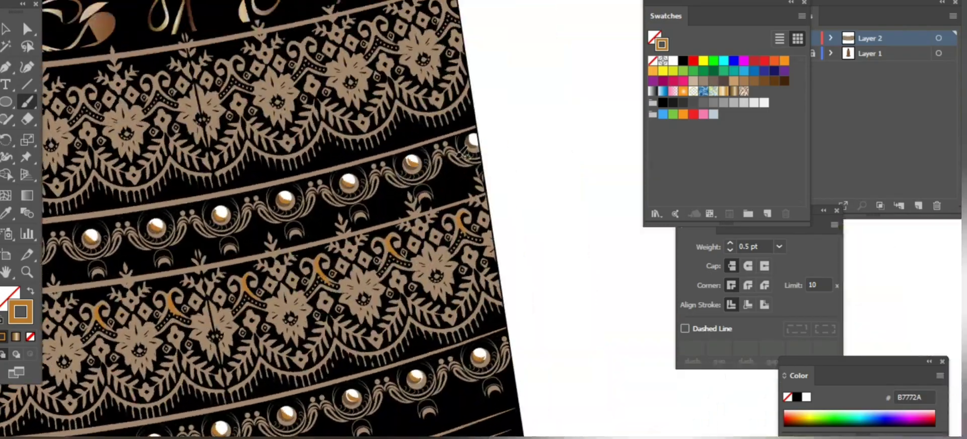
scroll(410, 174, "up", 4)
scroll(411, 174, "left", 5)
scroll(303, 151, "left", 3)
scroll(207, 121, "down", 3)
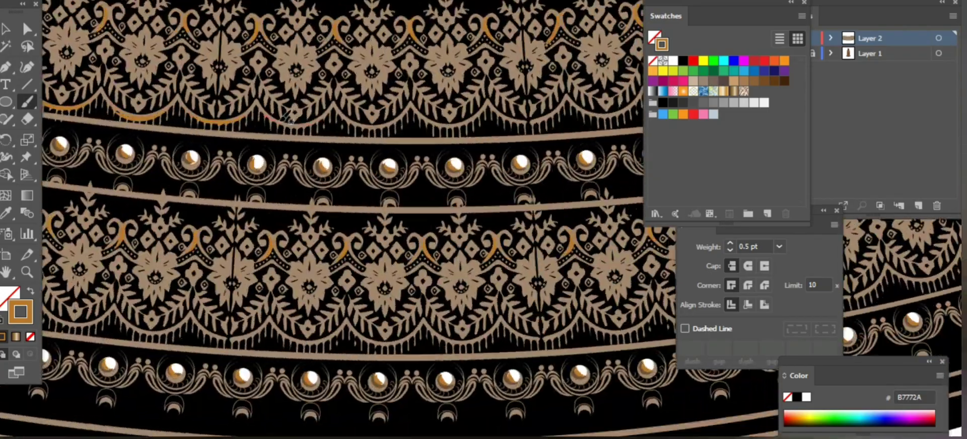
scroll(206, 121, "down", 3)
scroll(207, 121, "down", 3)
scroll(207, 121, "down", 1)
scroll(206, 121, "right", 5)
scroll(226, 141, "up", 2)
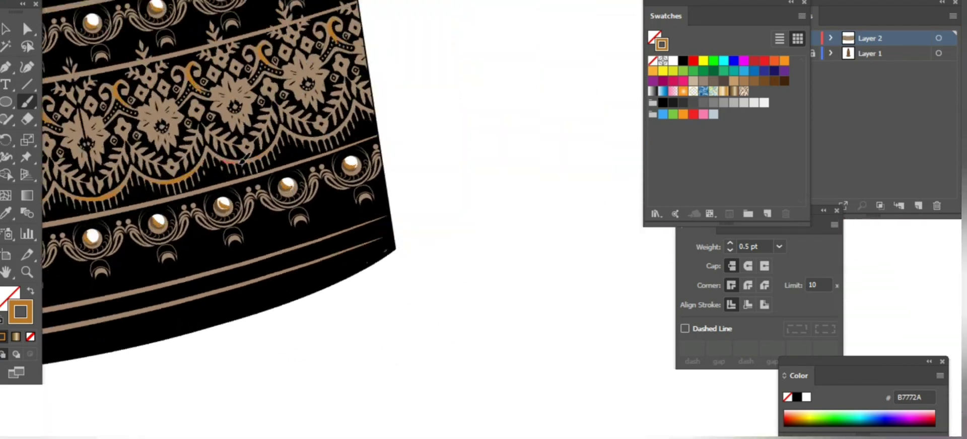
scroll(366, 143, "right", 6)
scroll(367, 143, "up", 3)
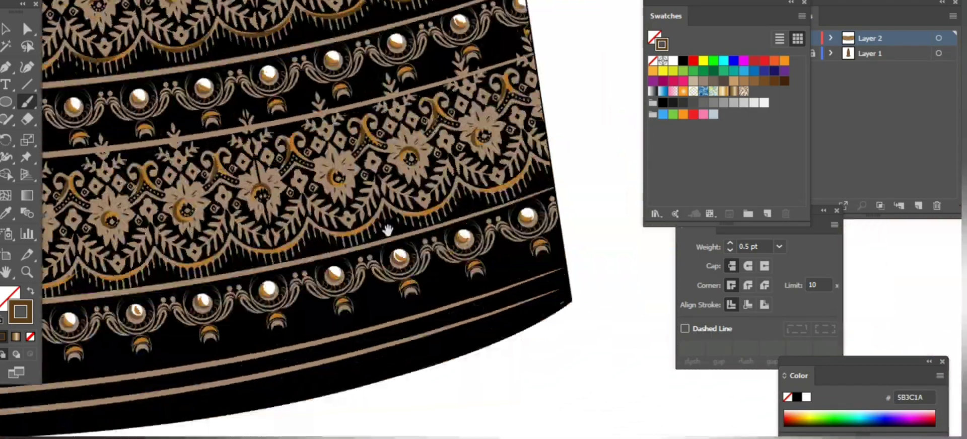
- Rotate the view to level the lace bands and inspect their left end
left_click_drag(388, 230, 393, 197)
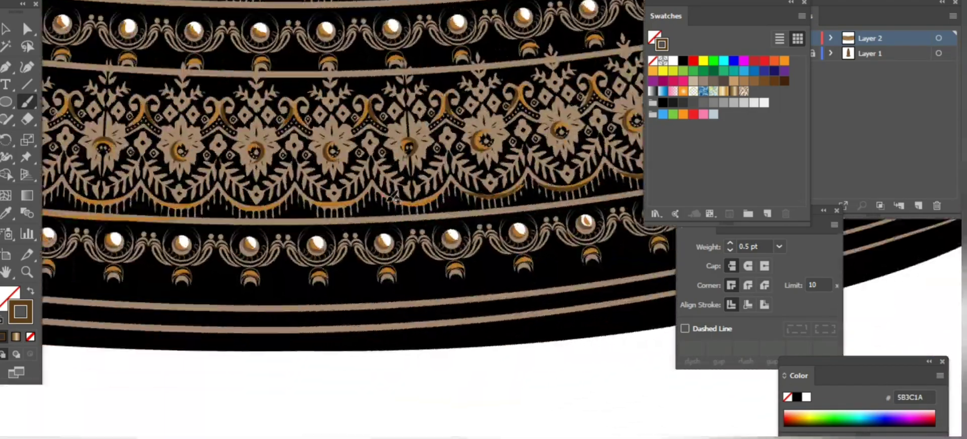
scroll(114, 226, "up", 5)
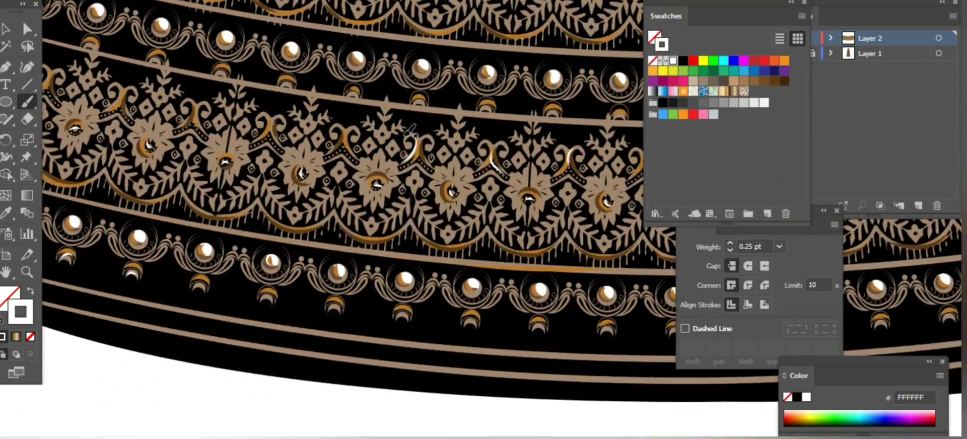
left_click_drag(411, 132, 268, 220)
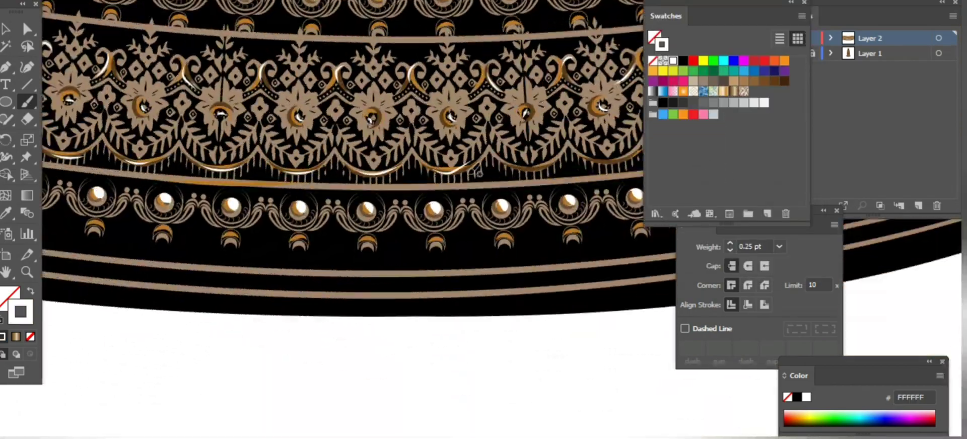
scroll(476, 174, "down", 3)
scroll(423, 163, "down", 2)
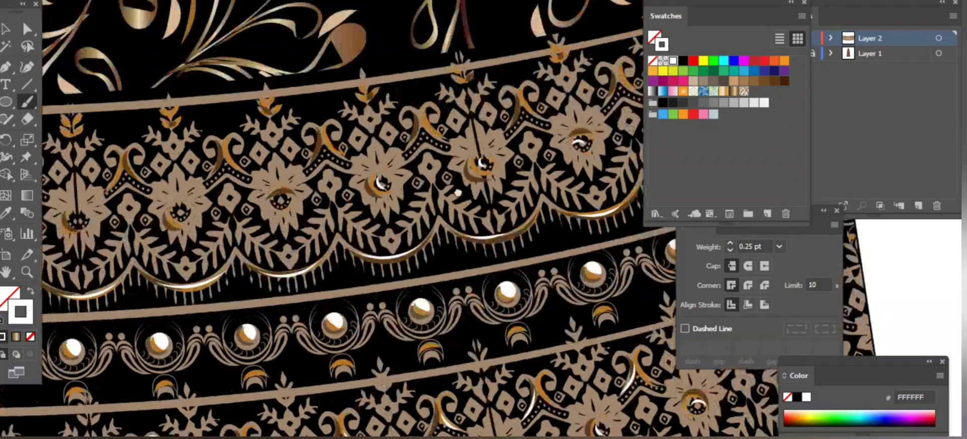
scroll(443, 141, "down", 3)
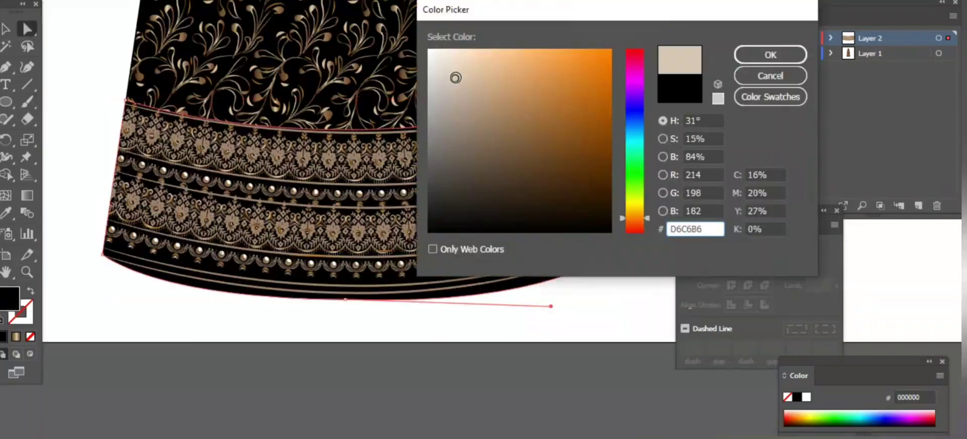